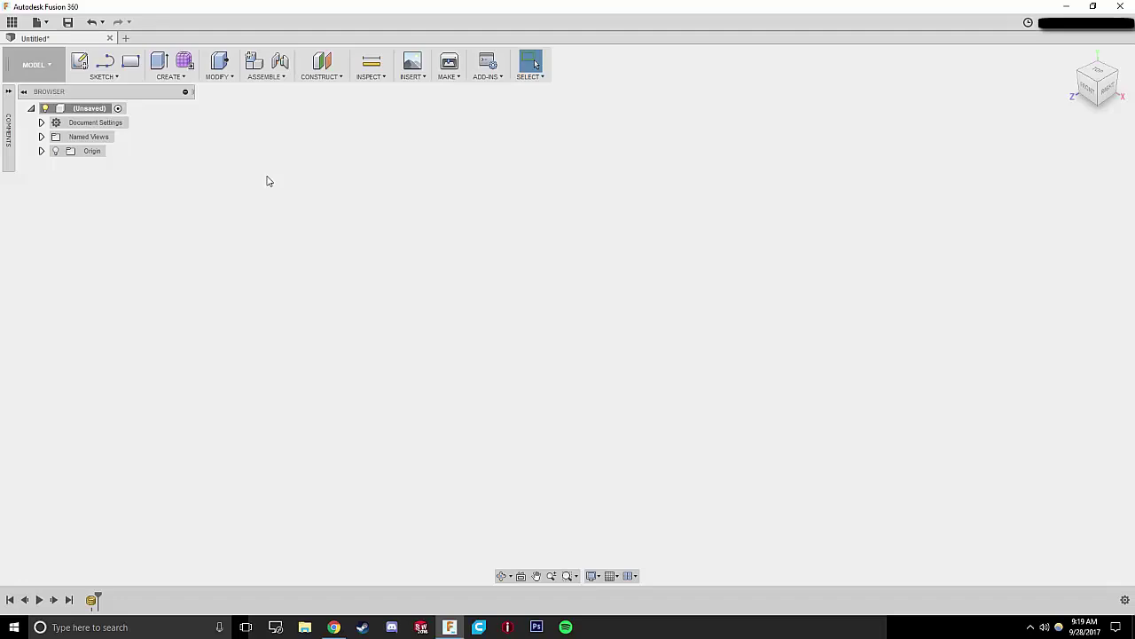
# Switch to the browser to view Thingiverse's Vibration Damper for Anet A8 page, and return to Fusion 360
pyautogui.click(333, 627)
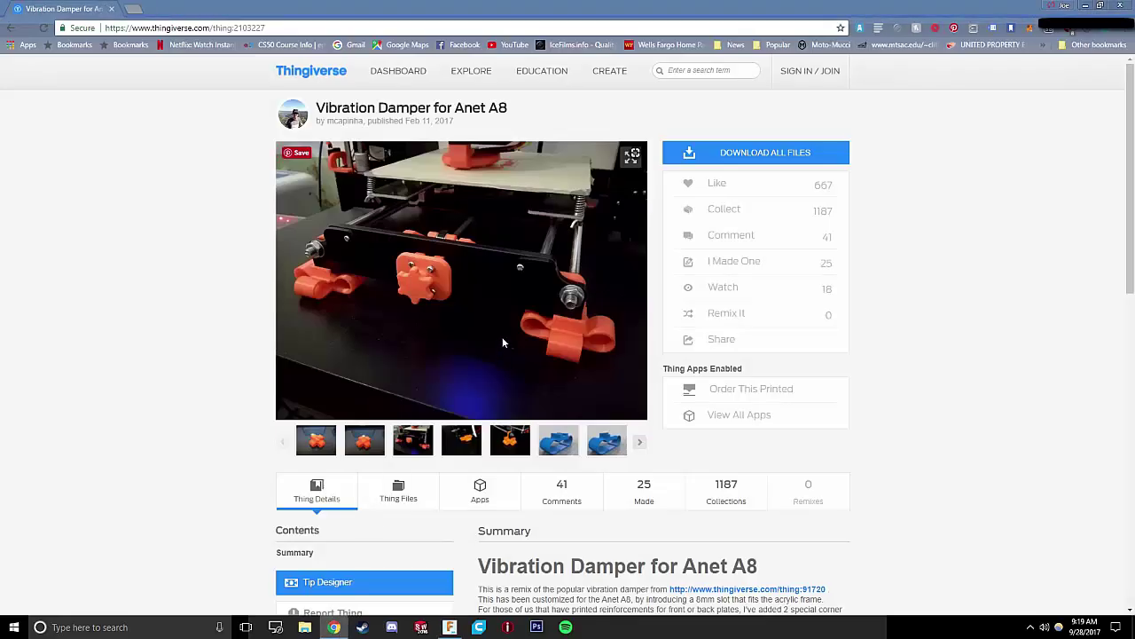
pyautogui.click(448, 628)
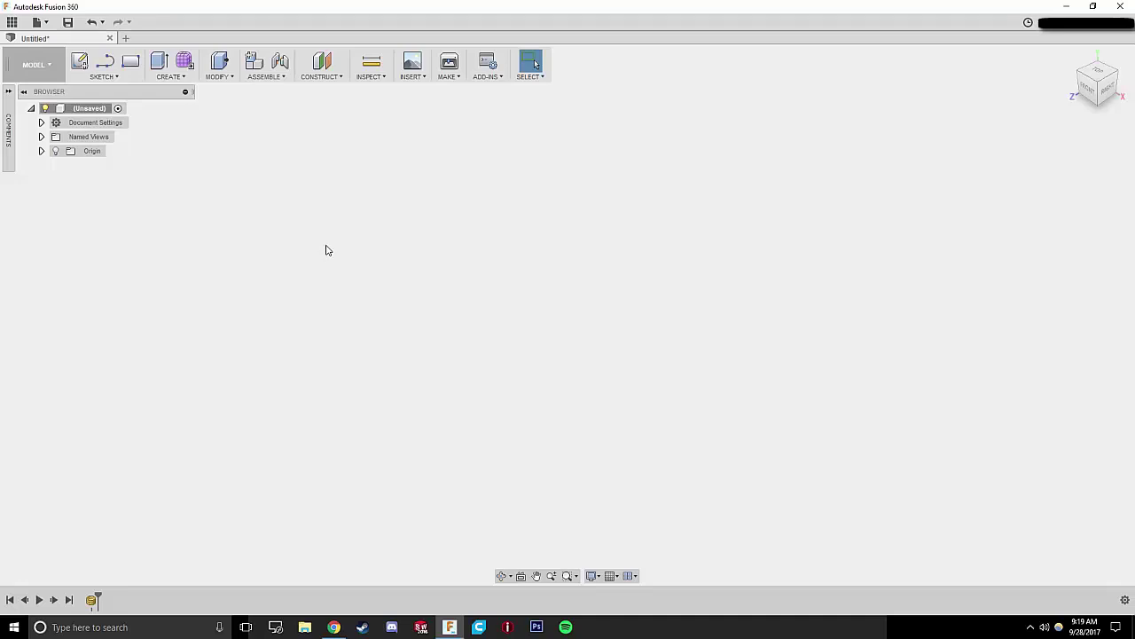
# Check which file formats New Design From File supports, and dismiss the file selection without opening anything
pyautogui.click(37, 22)
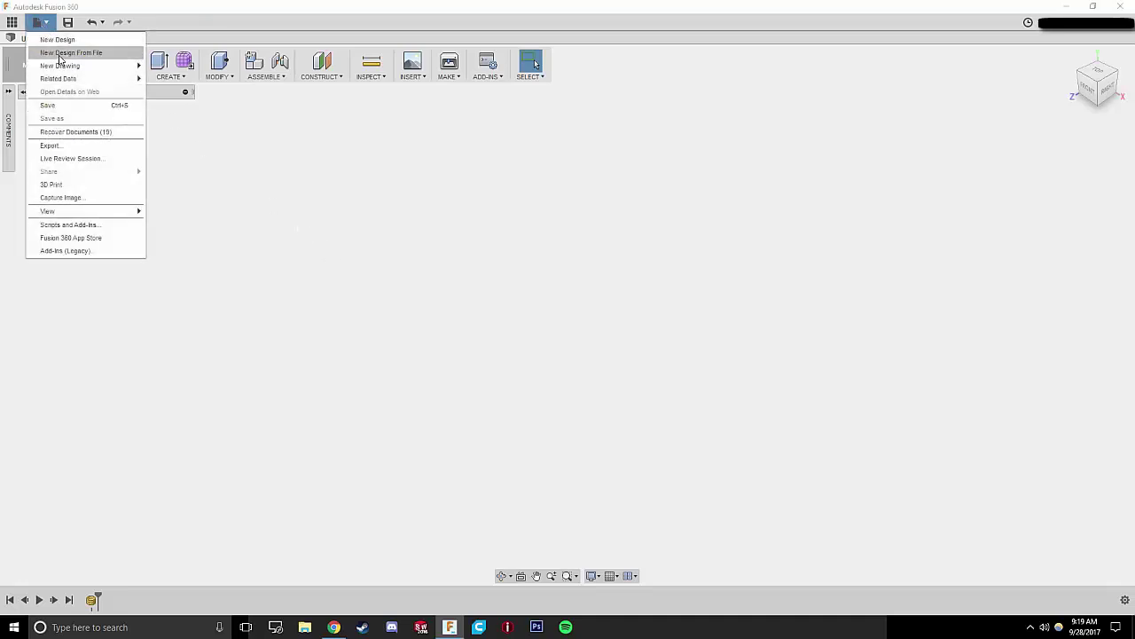
pyautogui.click(59, 55)
pyautogui.click(514, 294)
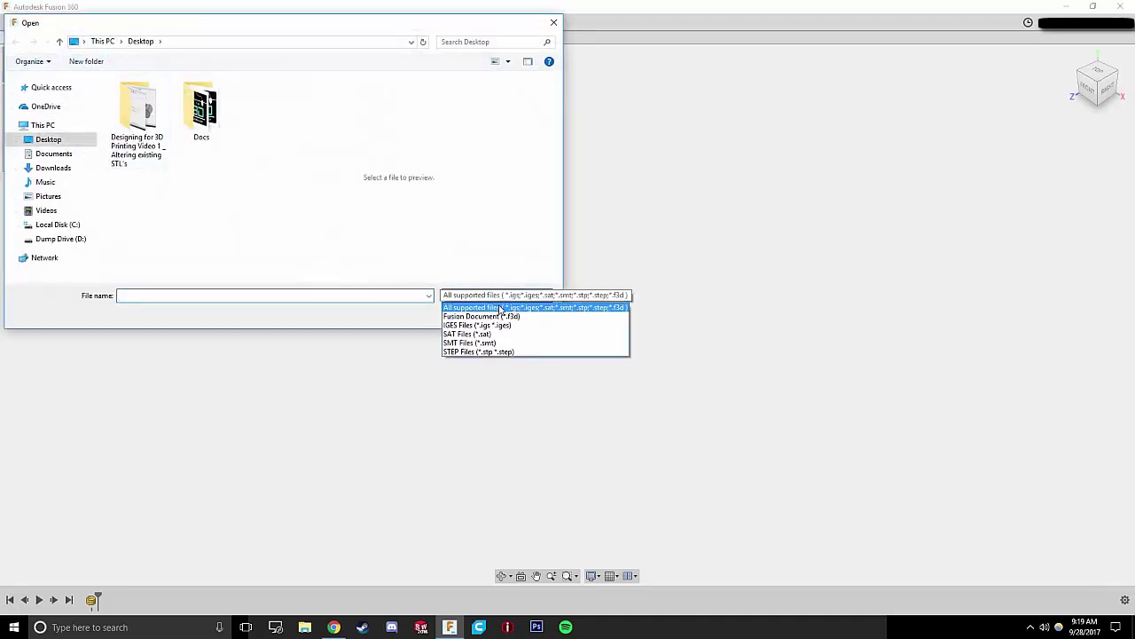
pyautogui.click(408, 322)
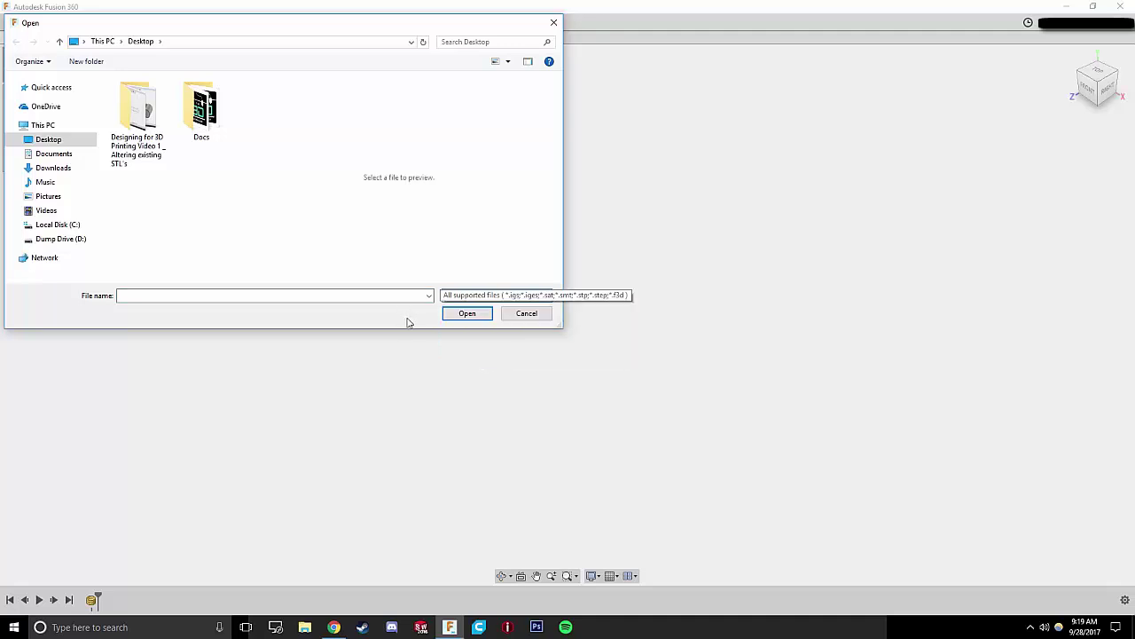
pyautogui.click(523, 314)
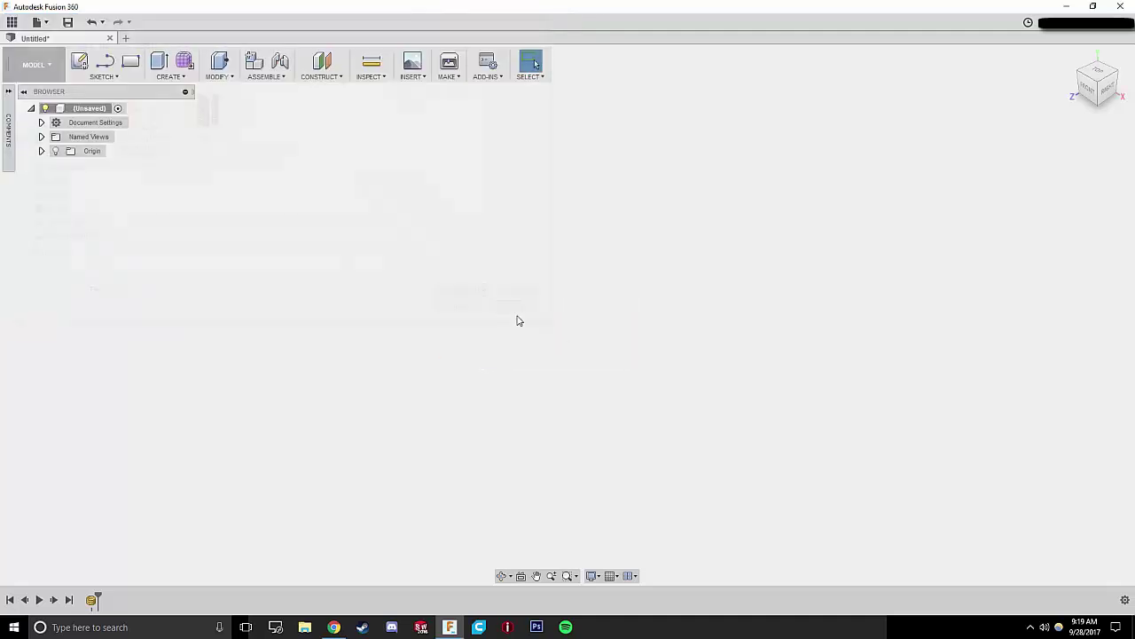
# Turn off design history capture for the unsaved design and accept removing its timeline
pyautogui.rightClick(113, 126)
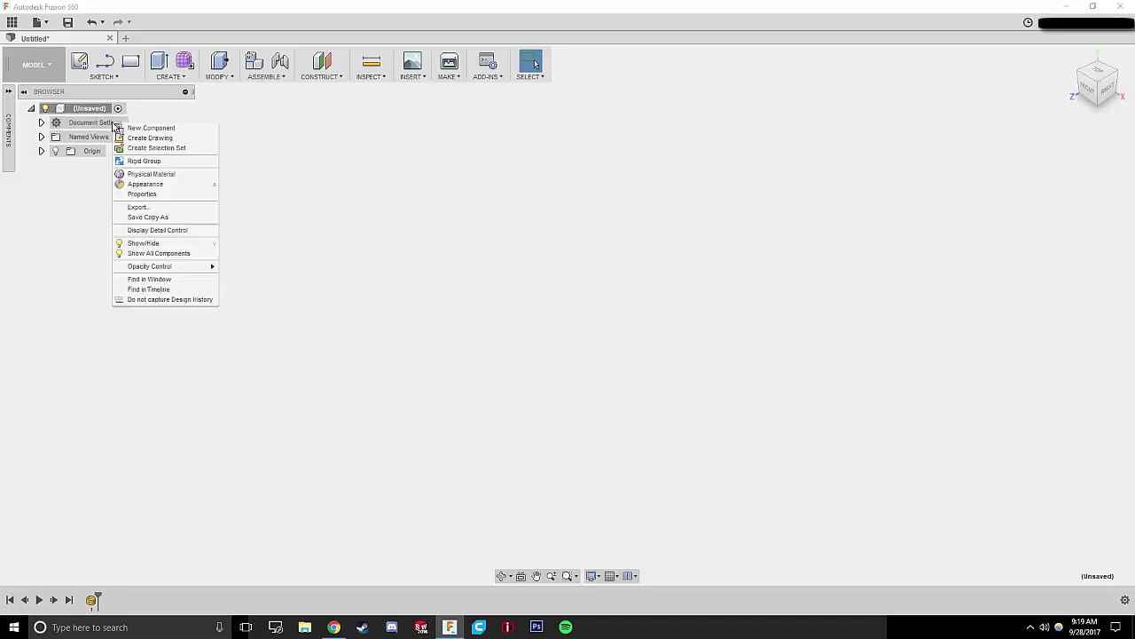
pyautogui.click(190, 299)
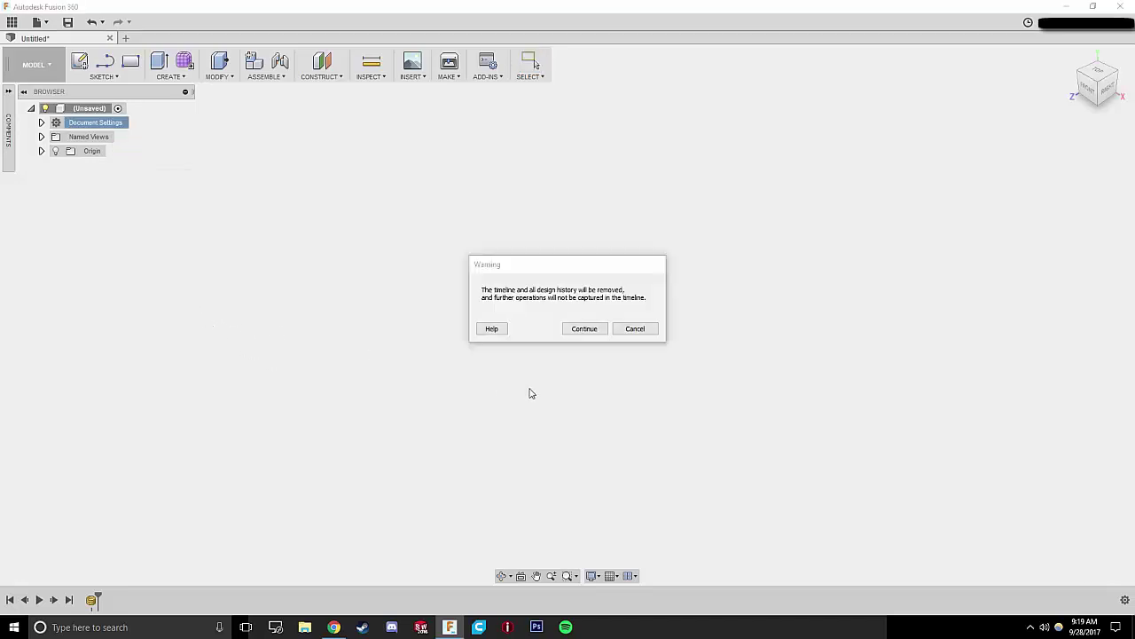
pyautogui.click(584, 329)
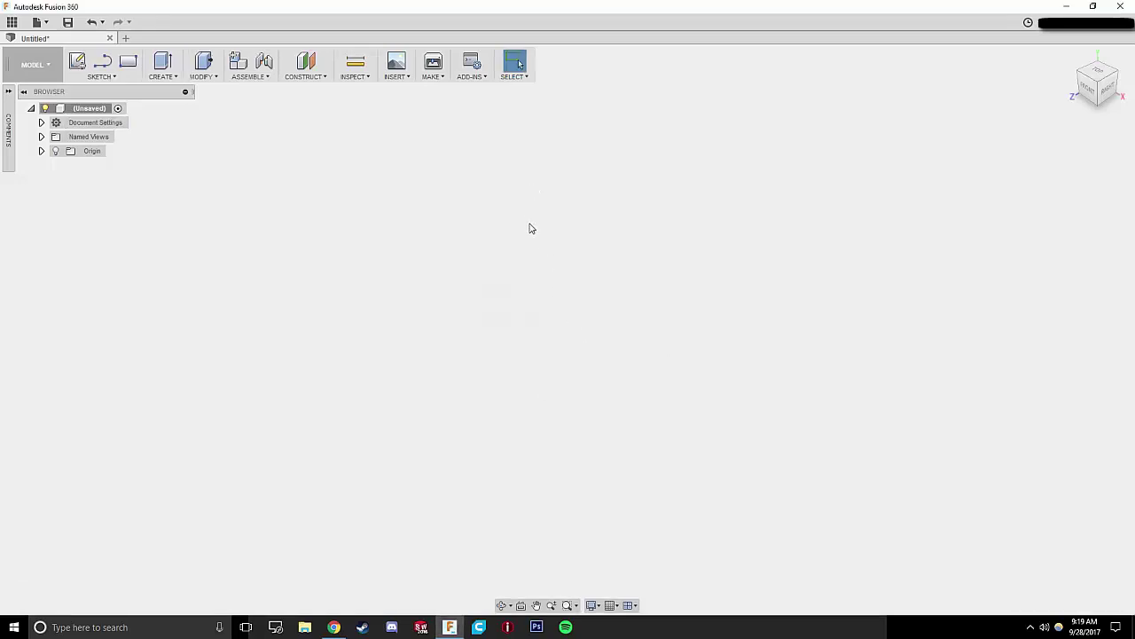
# Insert the Helper_Damper mesh from the Desktop with millimeter units at its default position
pyautogui.click(404, 80)
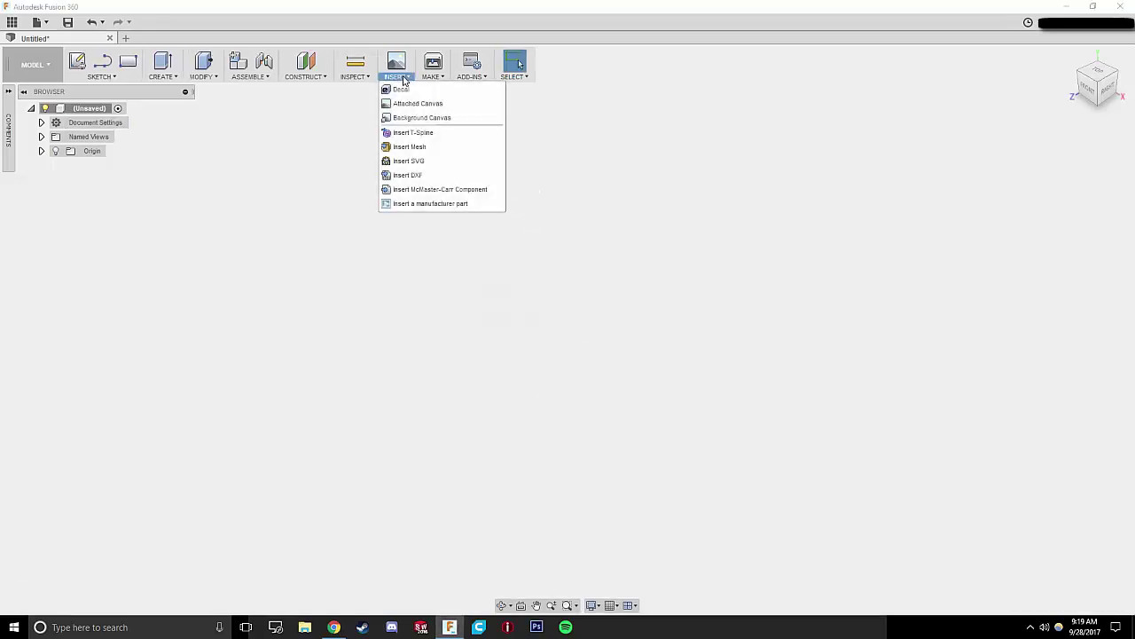
pyautogui.click(427, 149)
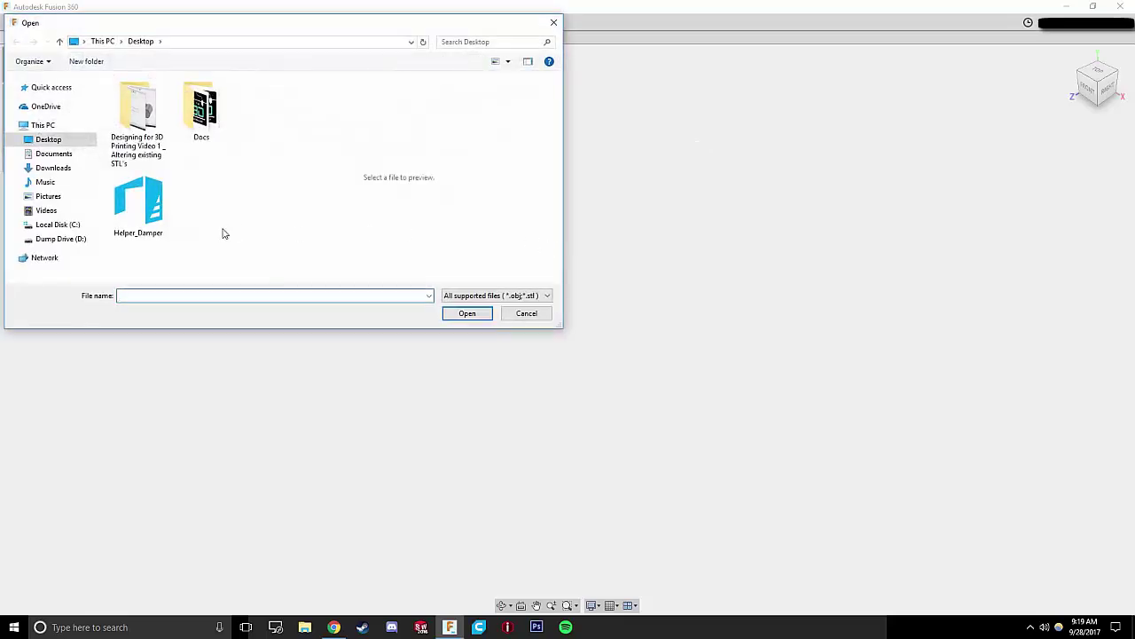
pyautogui.doubleClick(165, 218)
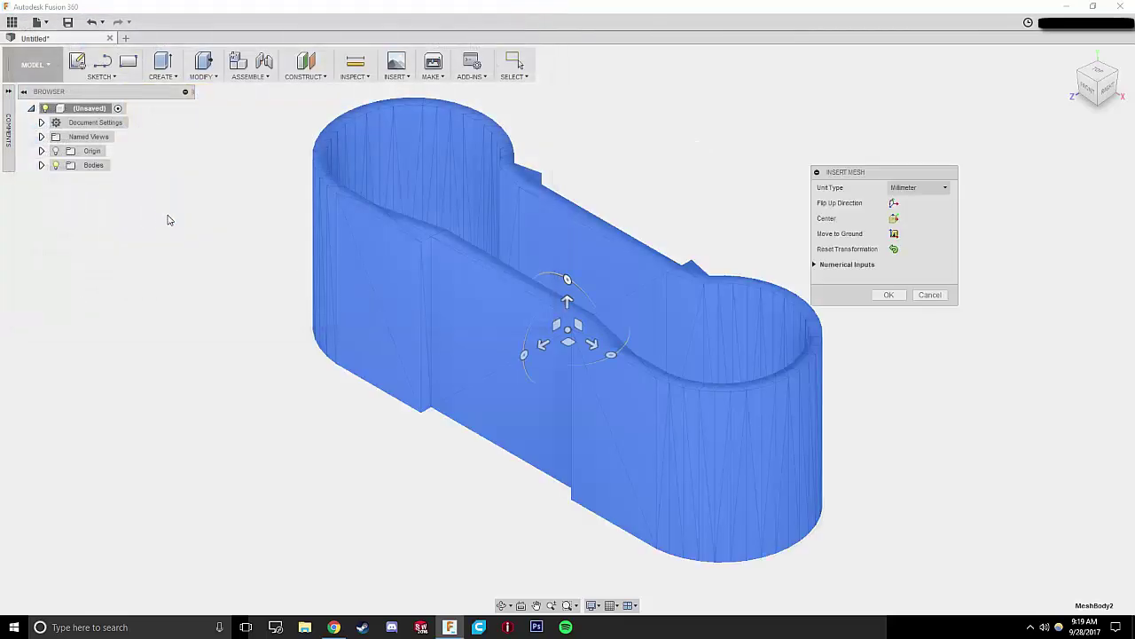
pyautogui.click(889, 294)
# Examine the triangulated damper mesh from several sides and expand the Bodies folder to find its mesh body
pyautogui.moveTo(731, 209); pyautogui.dragTo(641, 254)
pyautogui.press('Escape')
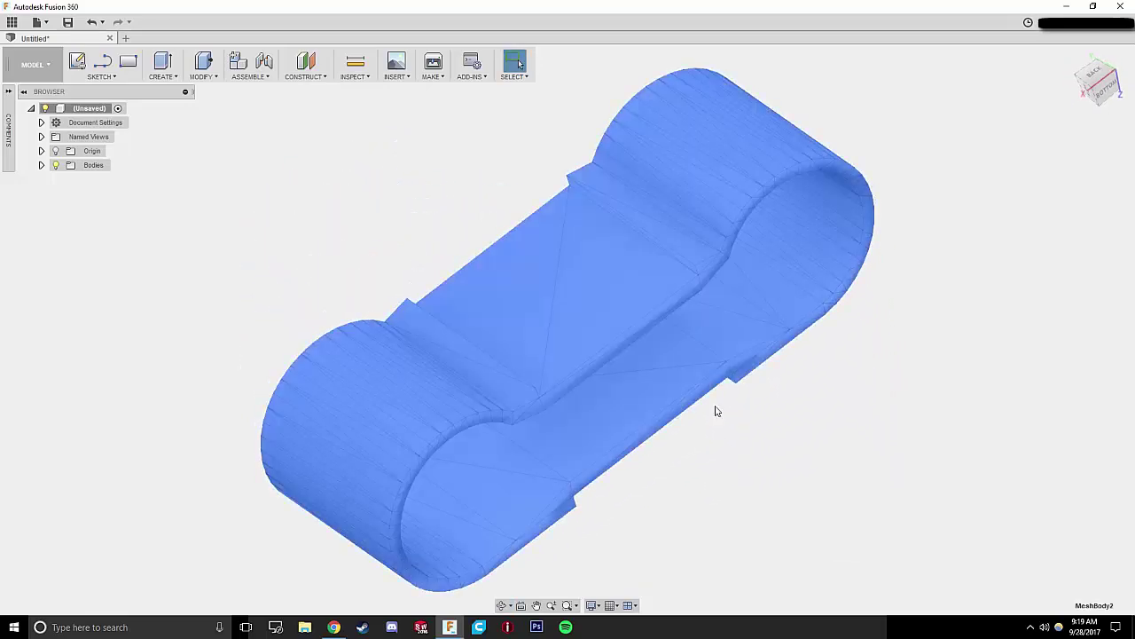
pyautogui.keyDown('shift'); pyautogui.moveTo(747, 417); pyautogui.dragTo(672, 423, button='middle'); pyautogui.keyUp('shift')
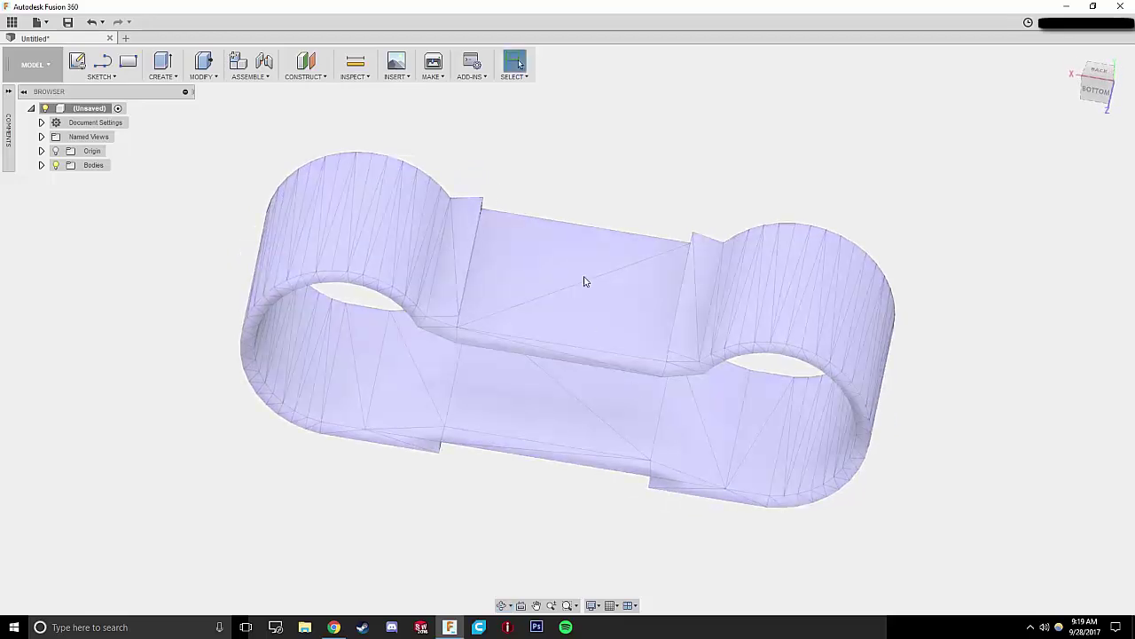
pyautogui.click(601, 297)
pyautogui.click(41, 165)
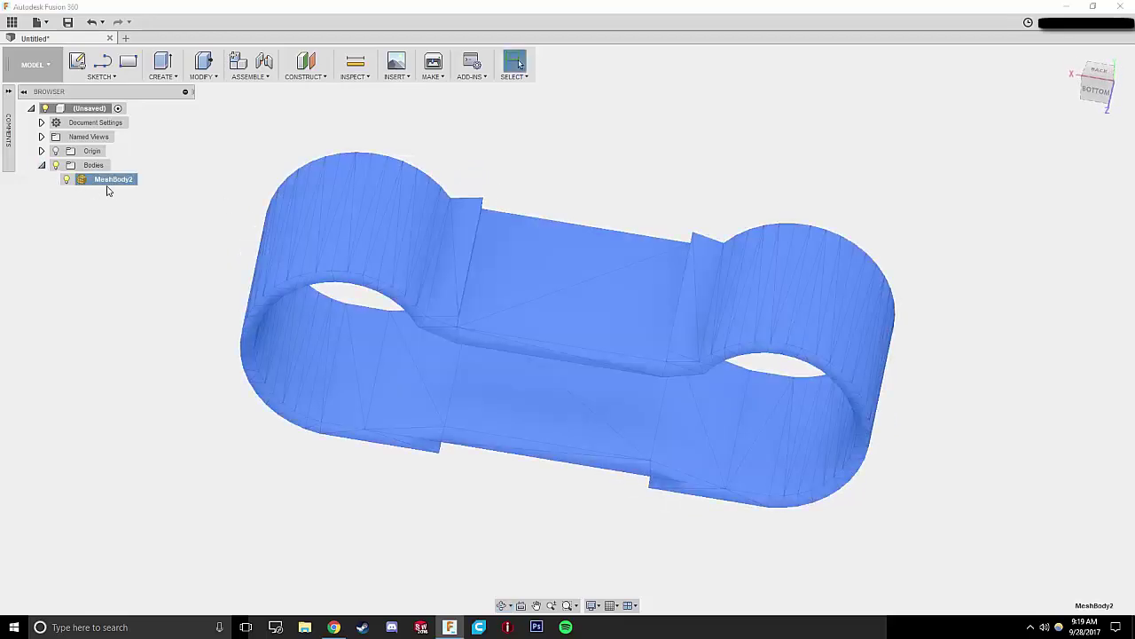
pyautogui.keyDown('shift'); pyautogui.moveTo(563, 196); pyautogui.dragTo(775, 187, button='middle'); pyautogui.keyUp('shift')
pyautogui.keyDown('shift'); pyautogui.moveTo(554, 255); pyautogui.dragTo(534, 165, button='middle'); pyautogui.keyUp('shift')
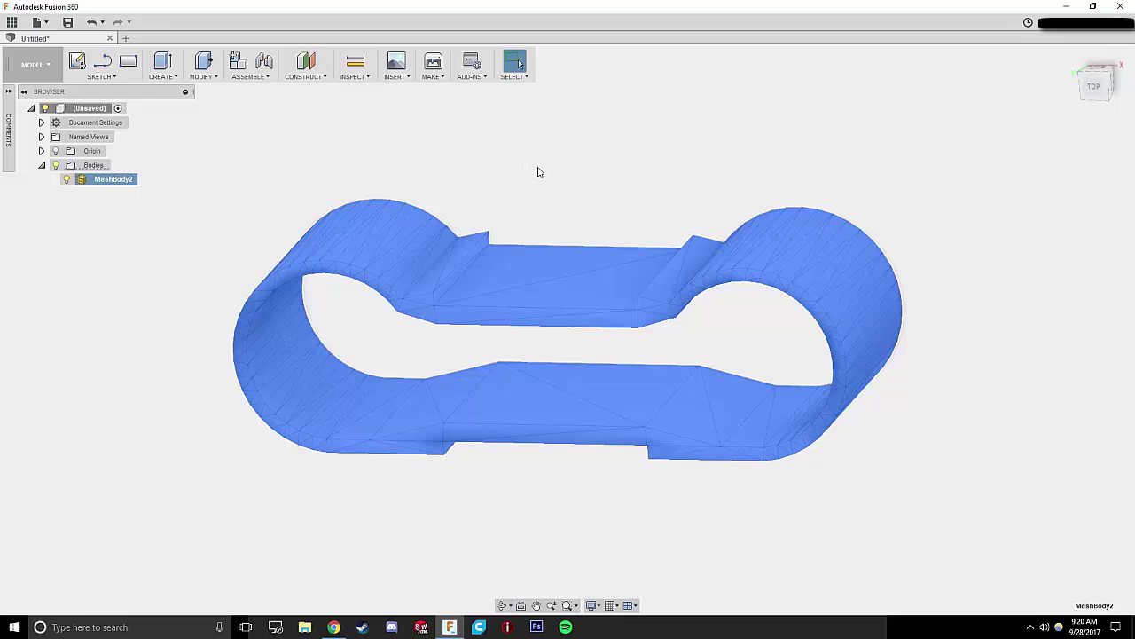
pyautogui.click(565, 191)
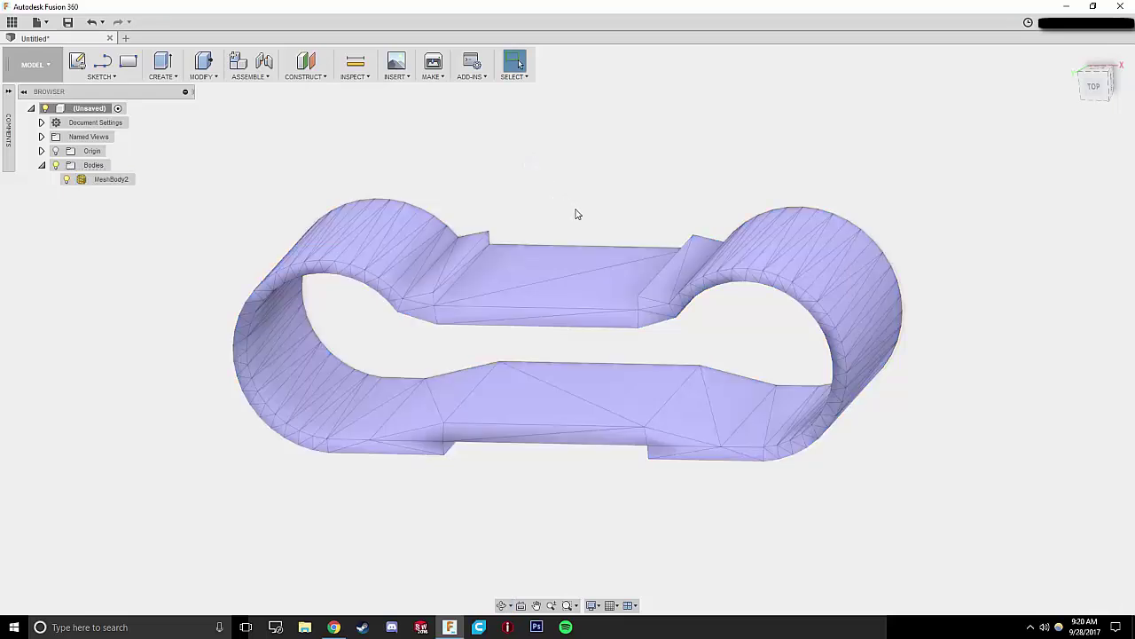
# Convert the damper mesh to a BRep solid with the New Body operation
pyautogui.rightClick(535, 257)
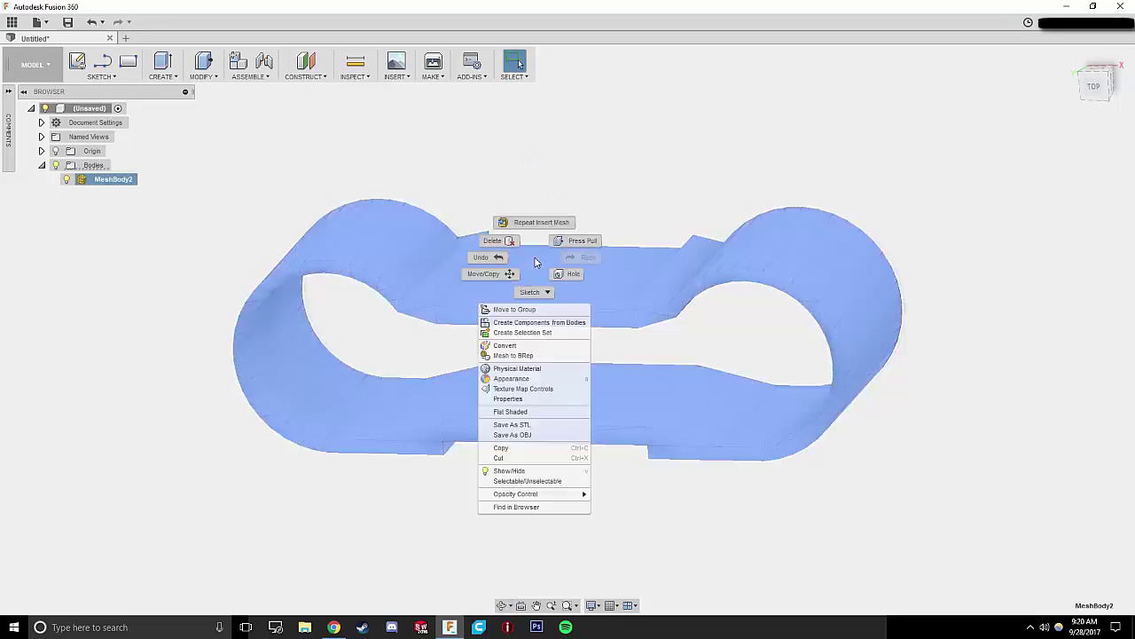
pyautogui.click(546, 358)
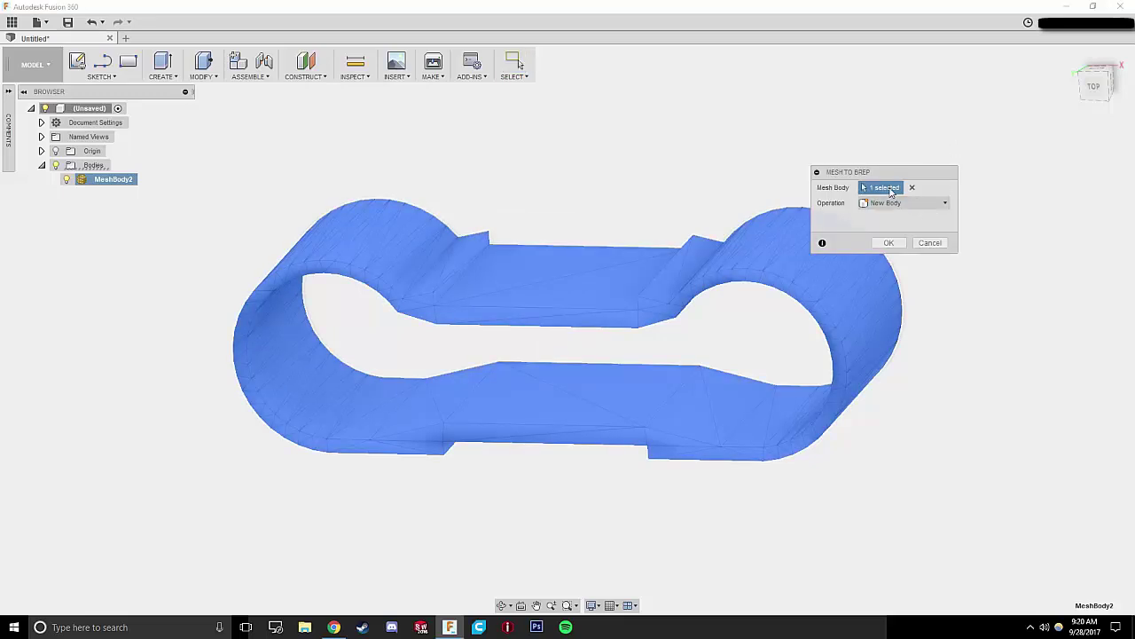
pyautogui.click(890, 243)
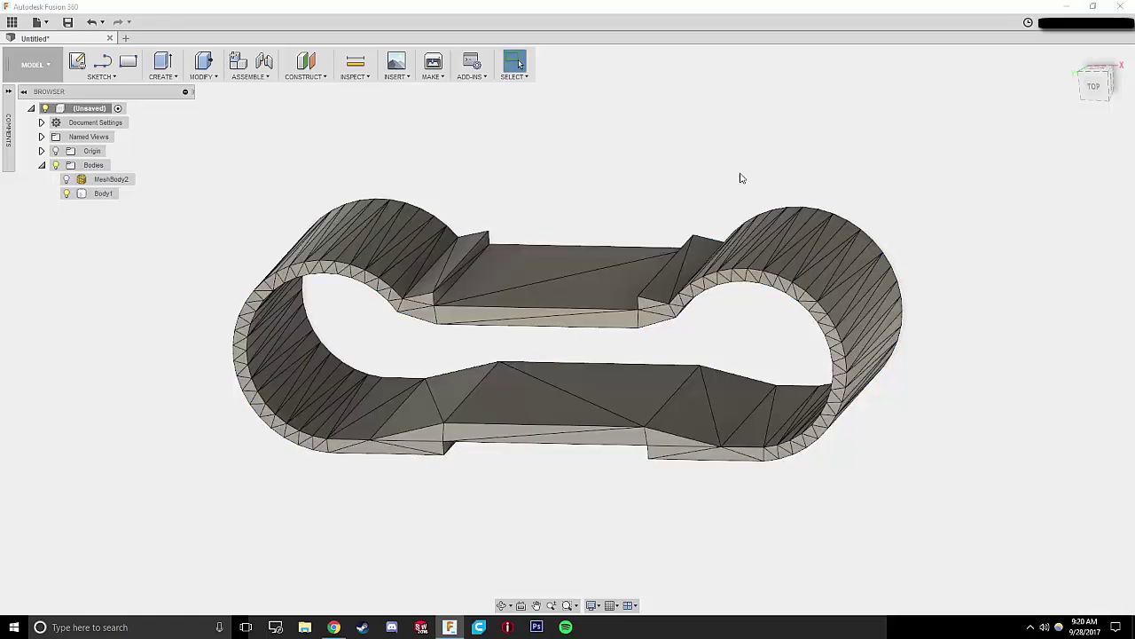
# Delete the original mesh body, leaving only the converted solid body
pyautogui.keyDown('shift'); pyautogui.moveTo(717, 166); pyautogui.dragTo(621, 222, button='middle'); pyautogui.keyUp('shift')
pyautogui.click(617, 287)
pyautogui.keyDown('shift'); pyautogui.moveTo(618, 288); pyautogui.dragTo(598, 215, button='middle'); pyautogui.keyUp('shift')
pyautogui.click(131, 180)
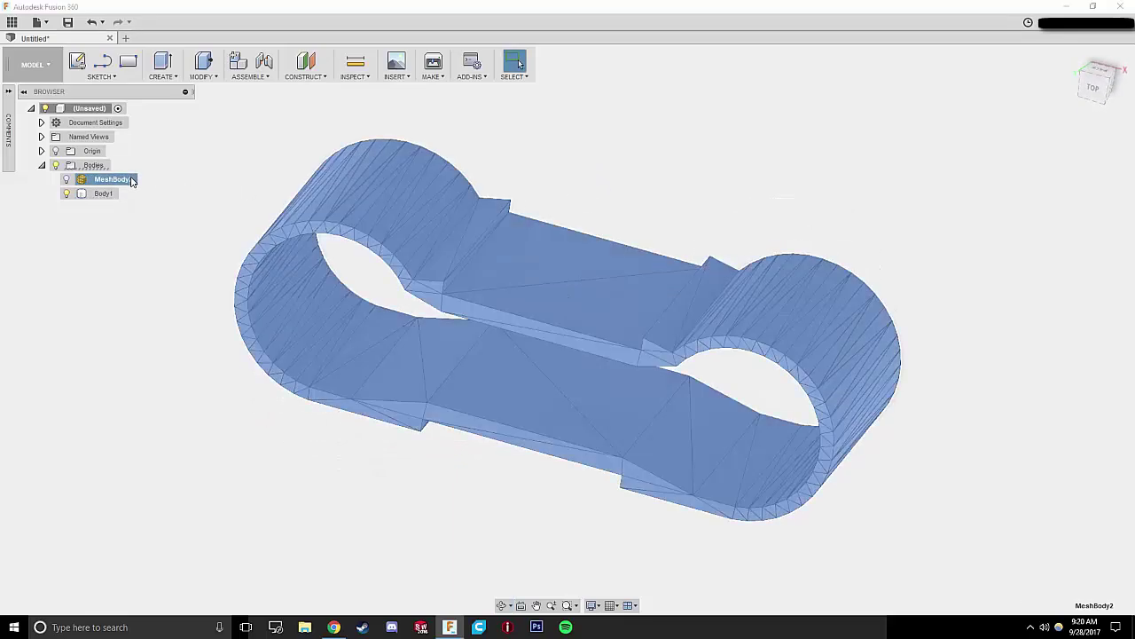
pyautogui.press('Delete')
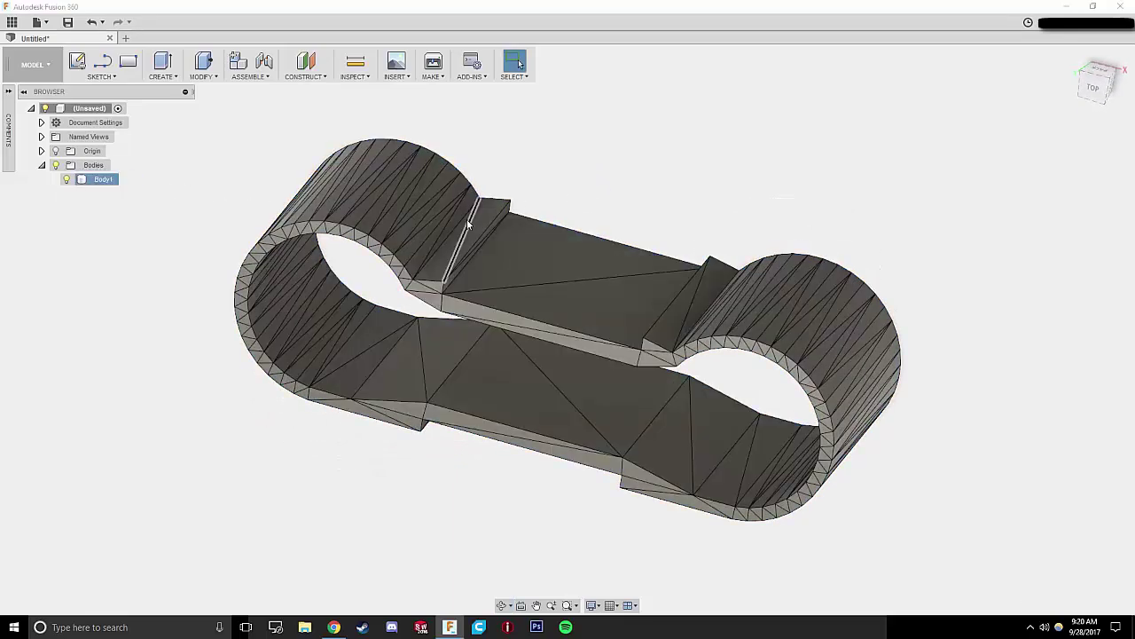
# Merge the triangular facets on the upper plate and its left ridge by deleting one triangle of each flat face
pyautogui.keyDown('shift'); pyautogui.moveTo(560, 306); pyautogui.dragTo(622, 298, button='middle'); pyautogui.keyUp('shift')
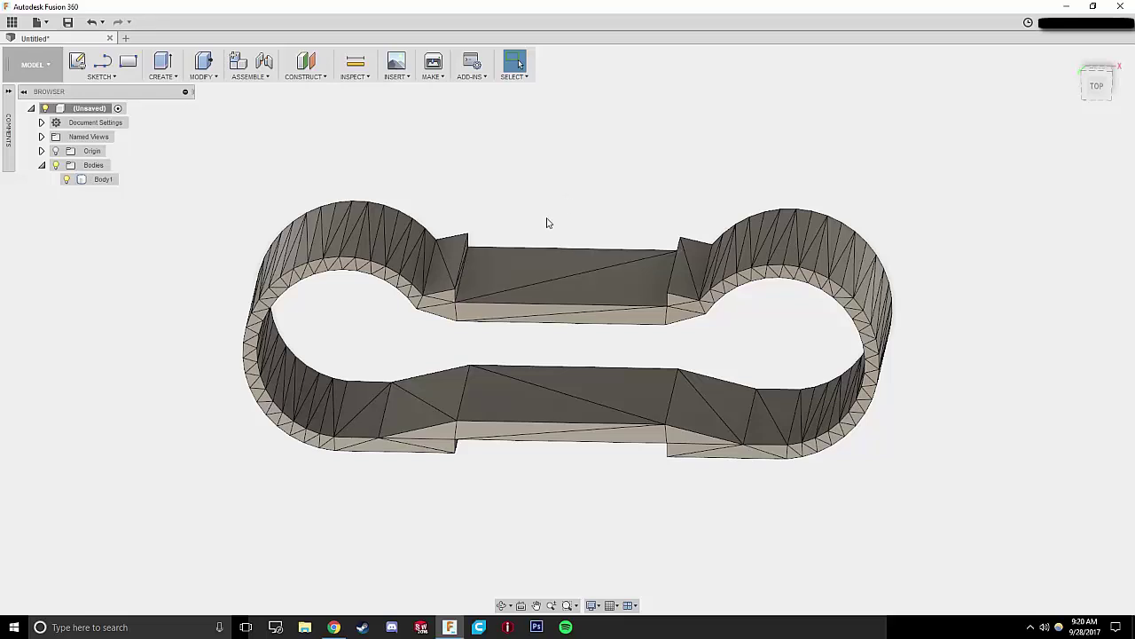
pyautogui.click(511, 261)
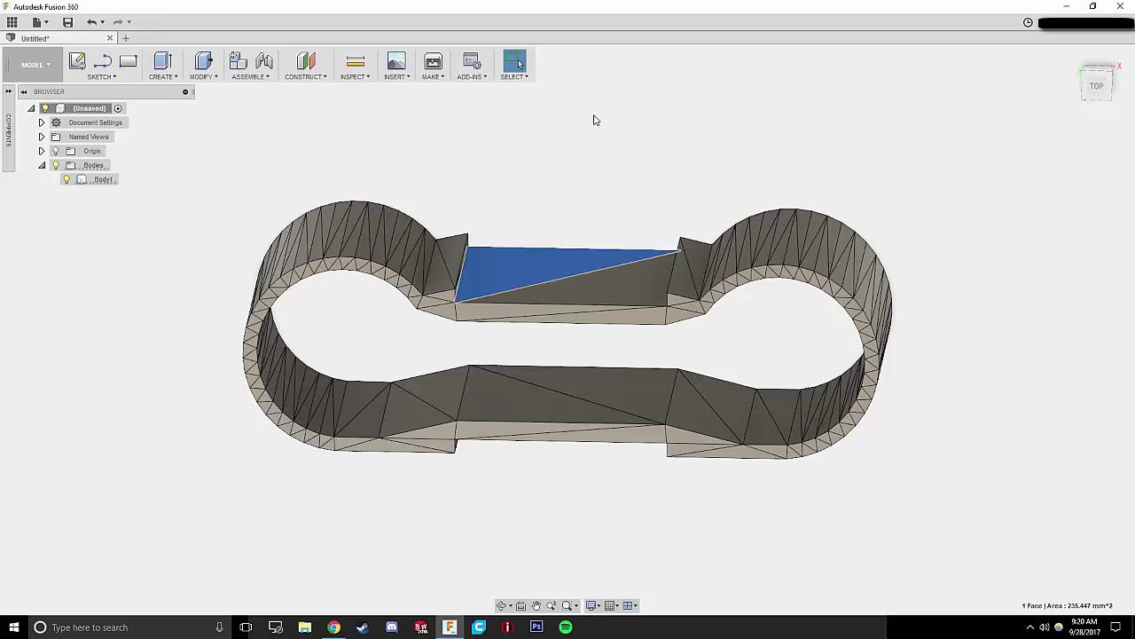
pyautogui.press('Delete')
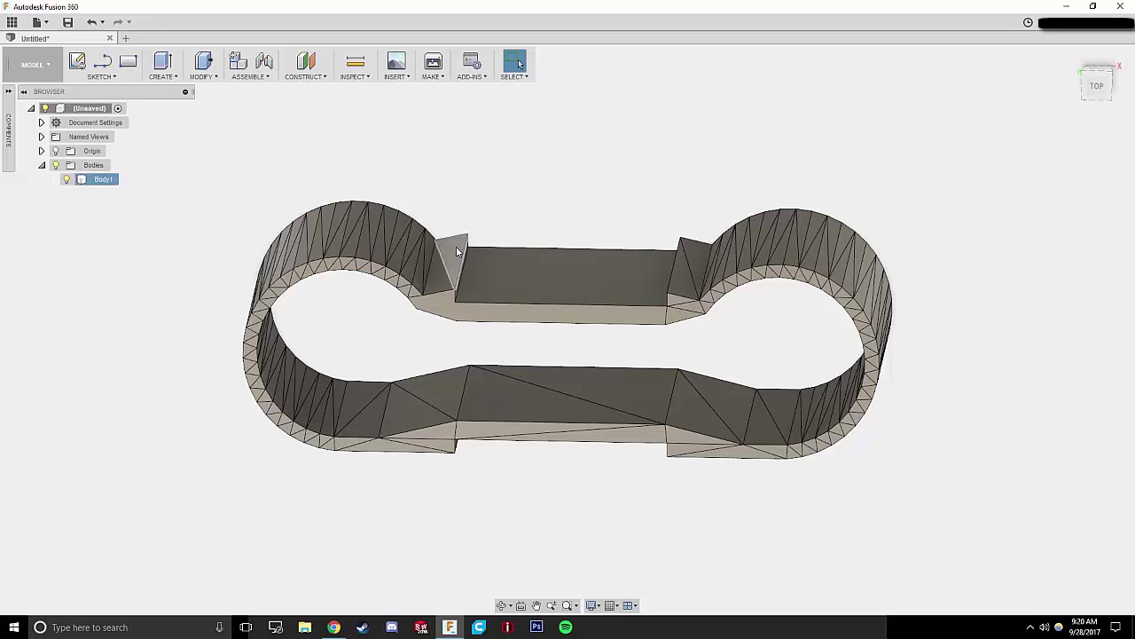
pyautogui.click(454, 255)
pyautogui.press('Delete')
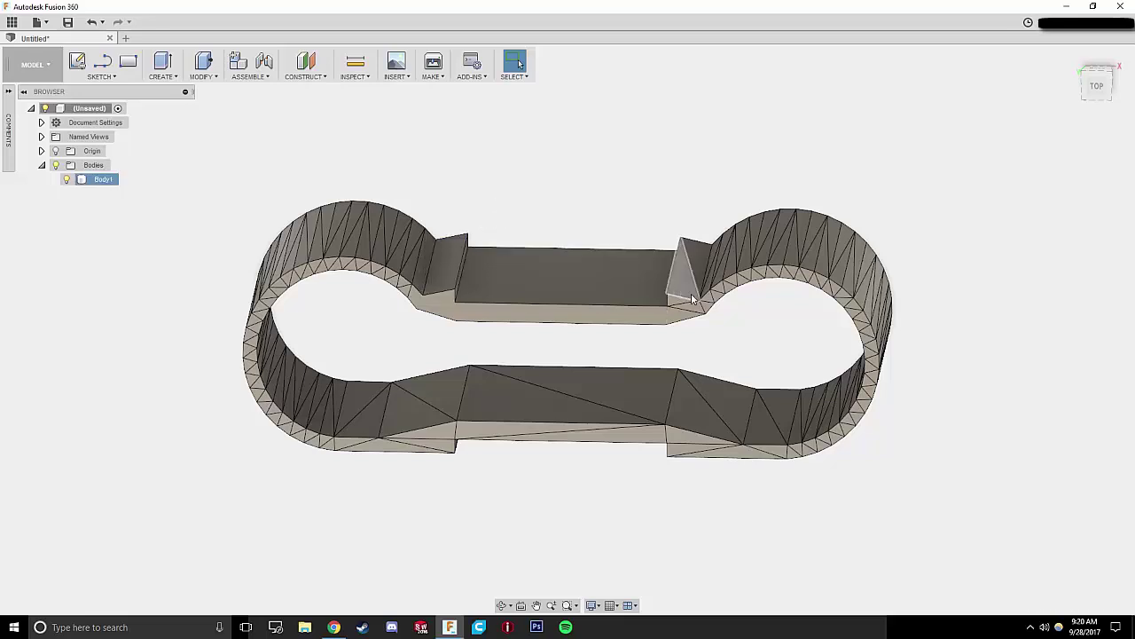
# Delete redundant triangular faces along the outer curve of the left loop to merge them into clean strips
pyautogui.click(402, 220)
pyautogui.press('Delete')
pyautogui.click(374, 209)
pyautogui.press('Delete')
pyautogui.click(356, 208)
pyautogui.press('Delete')
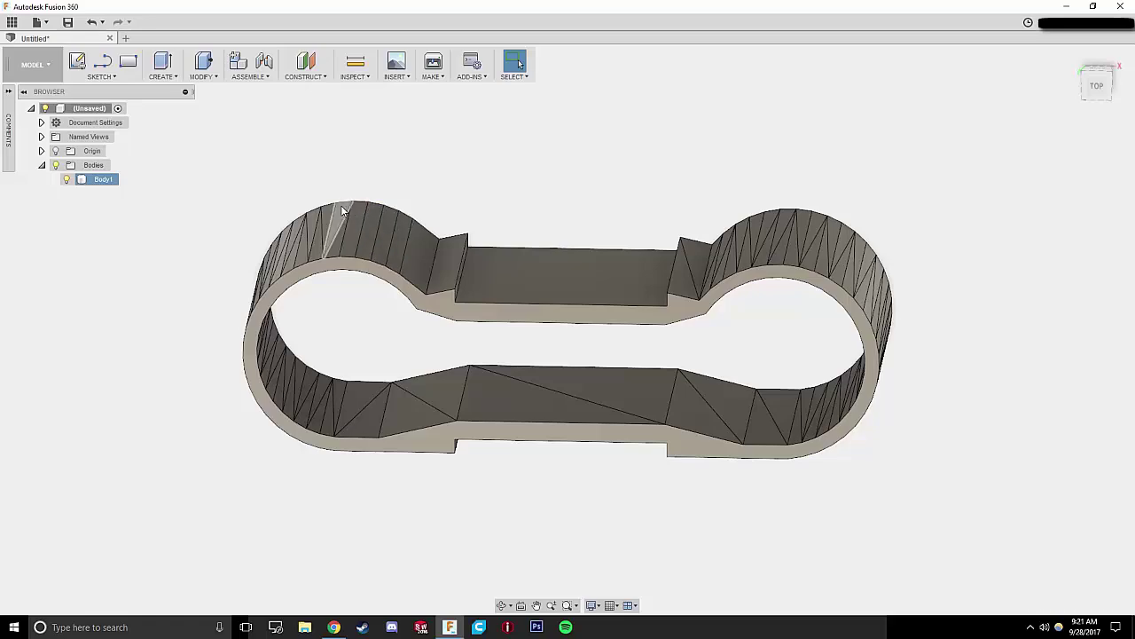
# Delete the redundant triangular faces on the lower plate's inner side and the far ridge to merge them into flat faces
pyautogui.keyDown('shift'); pyautogui.moveTo(313, 213); pyautogui.dragTo(373, 238, button='middle'); pyautogui.keyUp('shift')
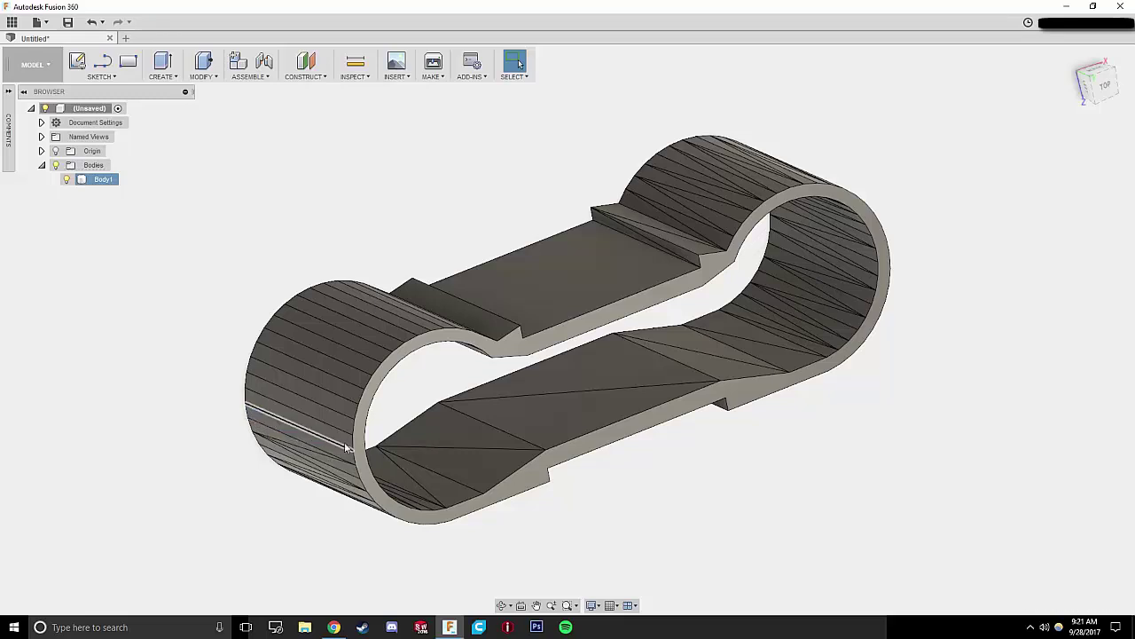
pyautogui.click(455, 493)
pyautogui.press('Delete')
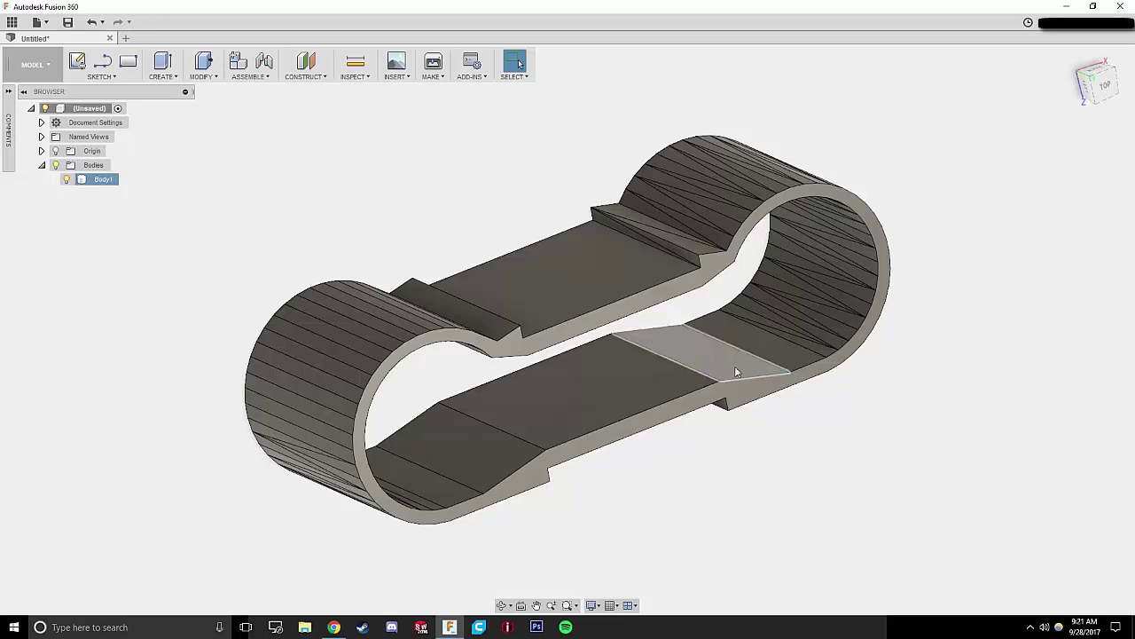
pyautogui.scroll(2, 687, 255)
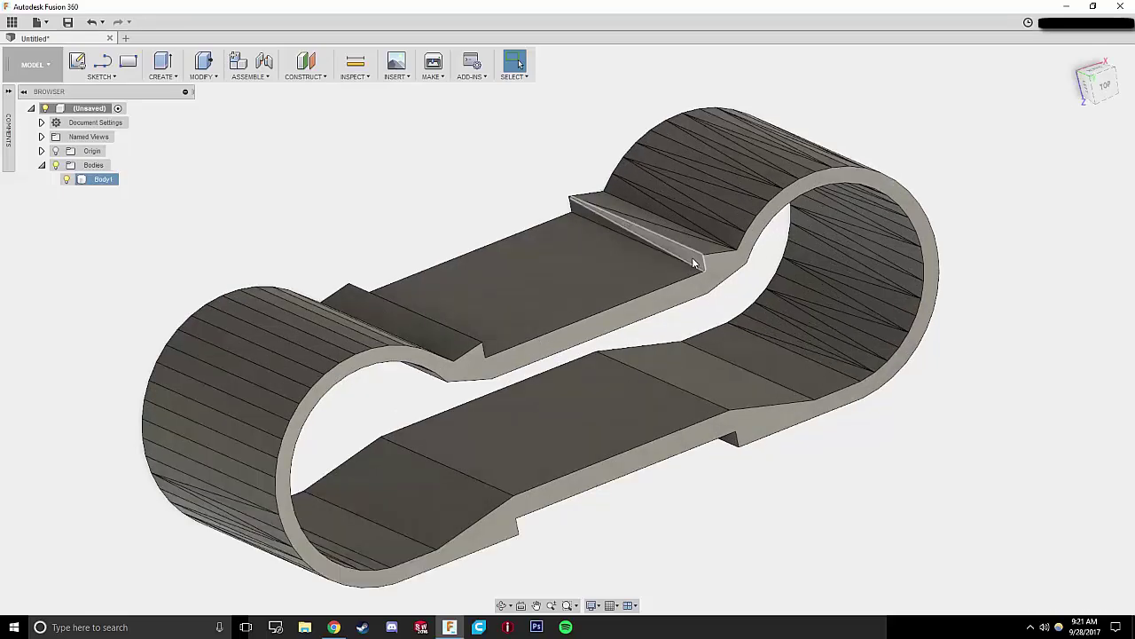
pyautogui.keyDown('shift'); pyautogui.moveTo(730, 310); pyautogui.dragTo(656, 297, button='middle'); pyautogui.keyUp('shift')
pyautogui.scroll(-1, 659, 380)
pyautogui.keyDown('shift'); pyautogui.moveTo(659, 379); pyautogui.dragTo(707, 360, button='middle'); pyautogui.keyUp('shift')
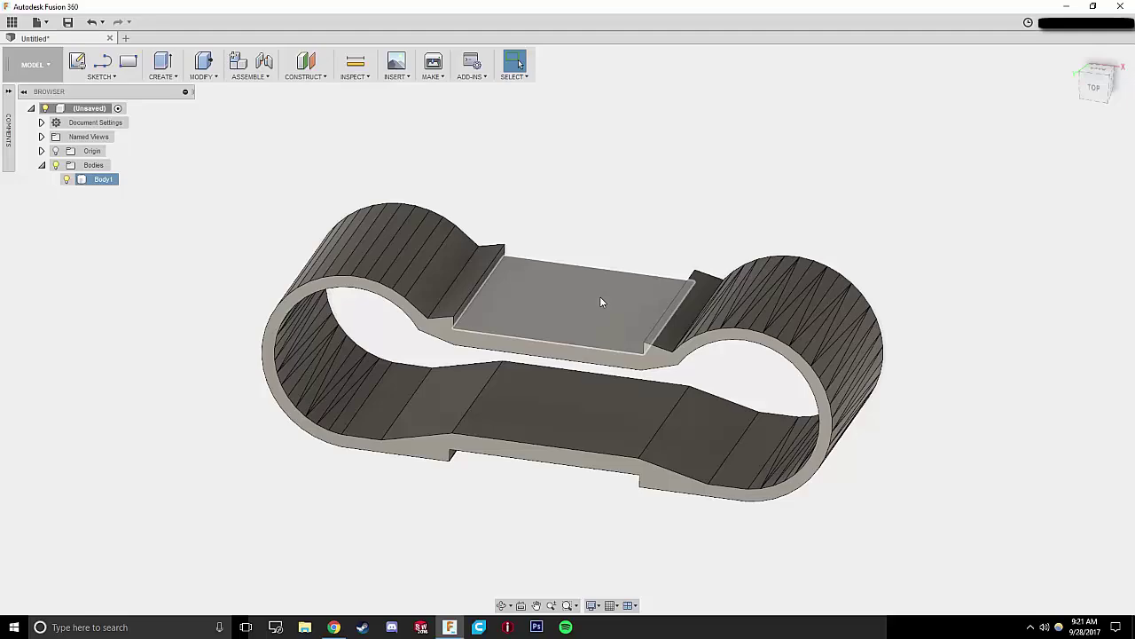
# Delete the redundant triangular faces along the left loop's inner curve to merge them into clean strips
pyautogui.keyDown('shift'); pyautogui.moveTo(600, 302); pyautogui.dragTo(458, 332, button='middle'); pyautogui.keyUp('shift')
pyautogui.click(449, 318)
pyautogui.press('Escape')
pyautogui.keyDown('shift'); pyautogui.moveTo(430, 251); pyautogui.dragTo(411, 381, button='middle'); pyautogui.keyUp('shift')
pyautogui.click(432, 321)
pyautogui.press('Escape')
pyautogui.click(464, 355)
pyautogui.press('Escape')
pyautogui.keyDown('shift'); pyautogui.moveTo(464, 354); pyautogui.dragTo(420, 449, button='middle'); pyautogui.keyUp('shift')
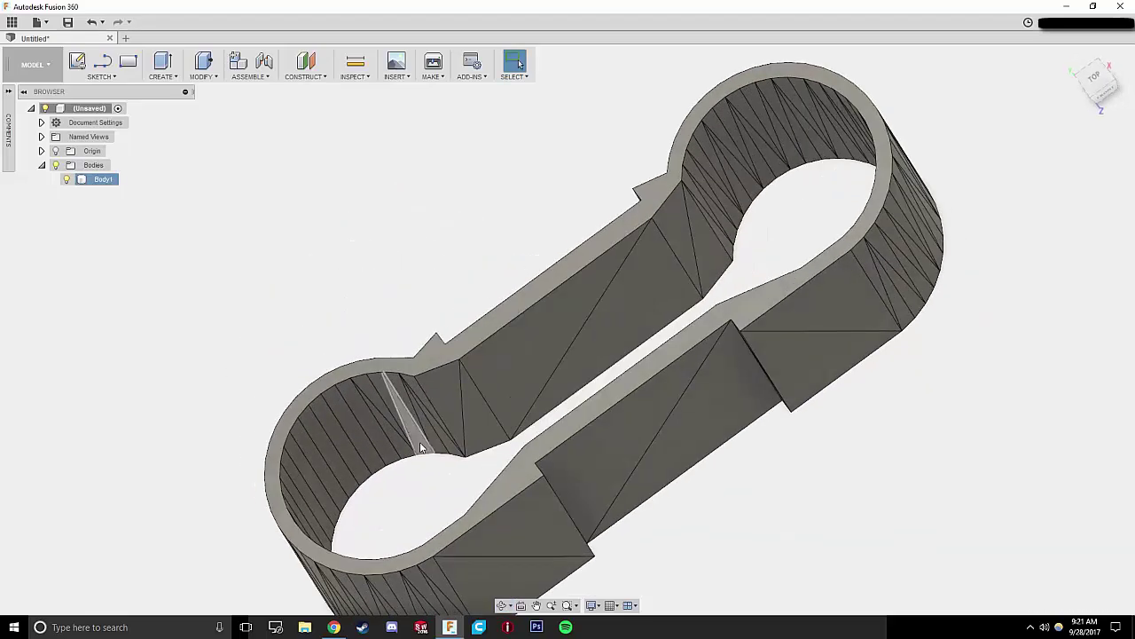
# Delete the remaining redundant triangular faces on the upper plate's inner side and the right loop
pyautogui.click(671, 233)
pyautogui.keyDown('shift'); pyautogui.moveTo(671, 233); pyautogui.dragTo(792, 178, button='middle'); pyautogui.keyUp('shift')
pyautogui.click(760, 167)
pyautogui.press('Escape')
pyautogui.click(704, 233)
pyautogui.keyDown('shift'); pyautogui.moveTo(704, 233); pyautogui.dragTo(665, 222, button='middle'); pyautogui.keyUp('shift')
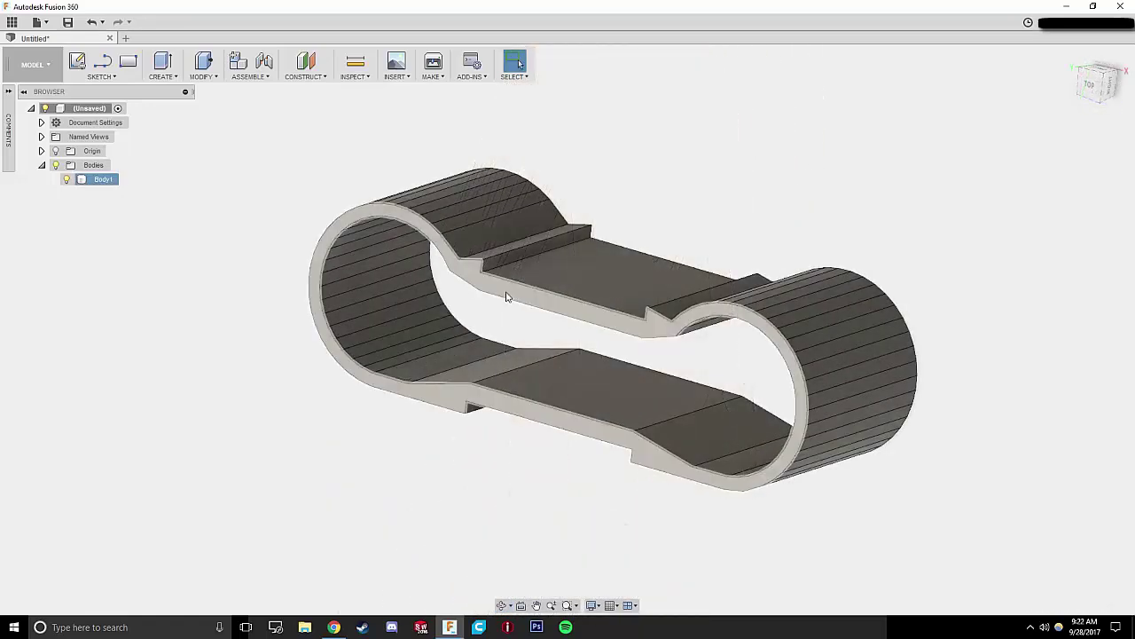
pyautogui.press('Escape')
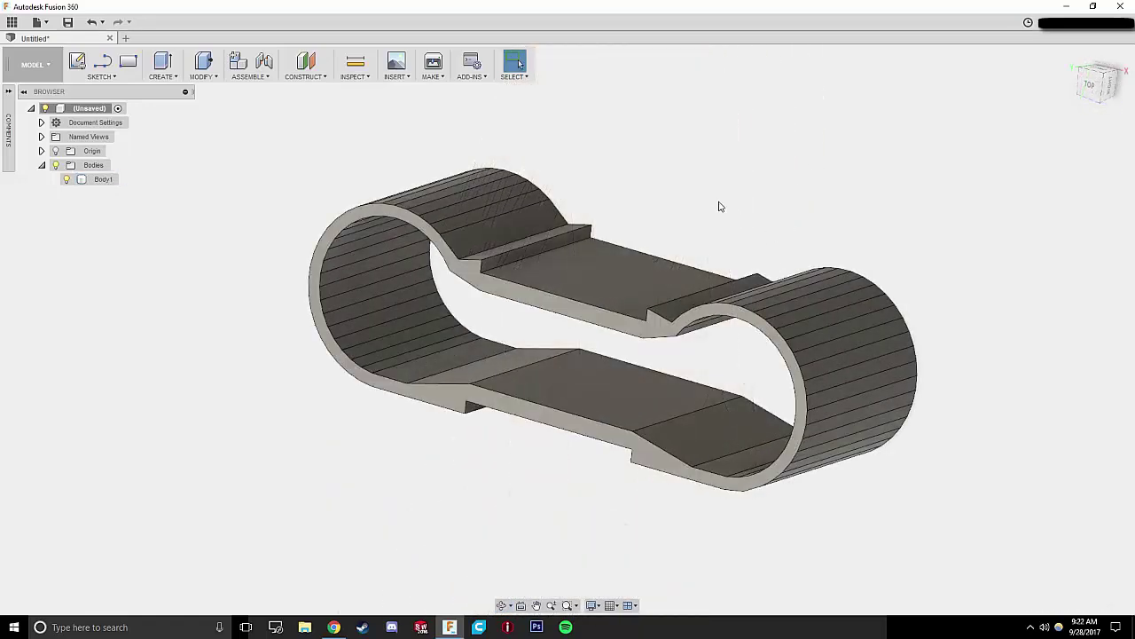
pyautogui.keyDown('shift'); pyautogui.moveTo(707, 206); pyautogui.dragTo(744, 216, button='middle'); pyautogui.keyUp('shift')
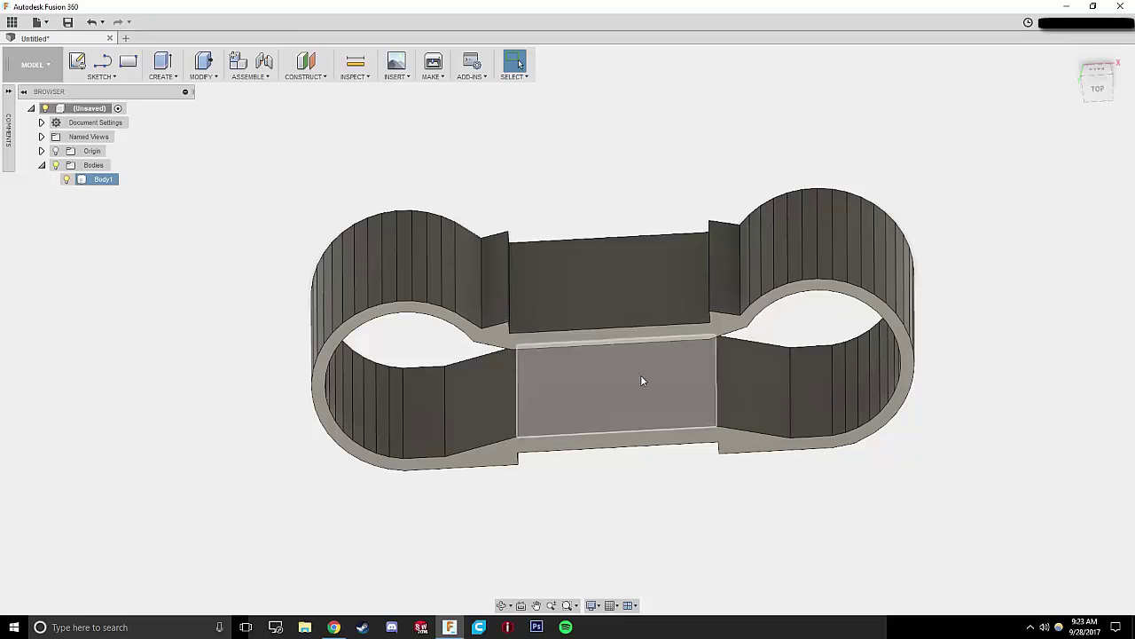
# Create a sketch on the body's flat profile face and include the straight edges around its upper-left notch and upper plate as 3D geometry
pyautogui.keyDown('shift'); pyautogui.moveTo(648, 380); pyautogui.dragTo(689, 395, button='middle'); pyautogui.keyUp('shift')
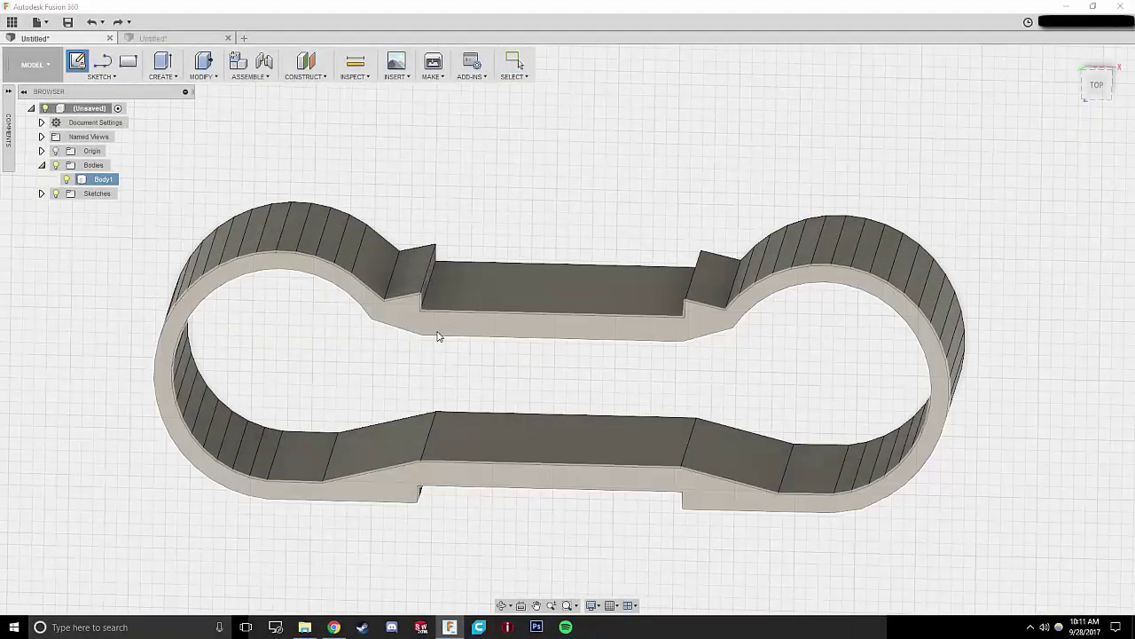
pyautogui.click(437, 336)
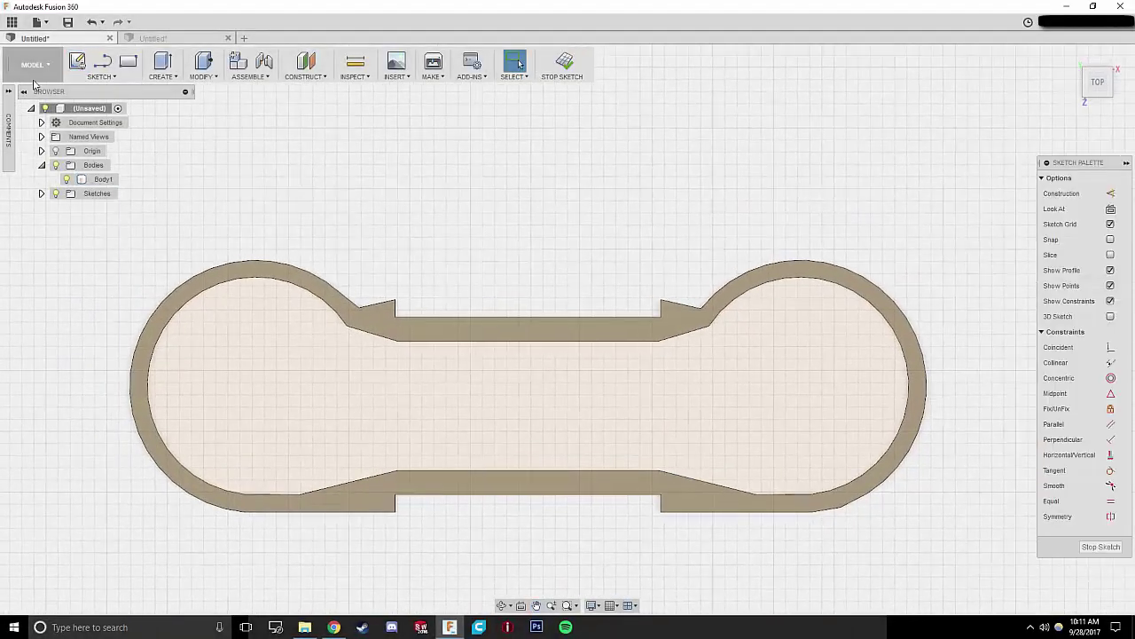
pyautogui.click(99, 76)
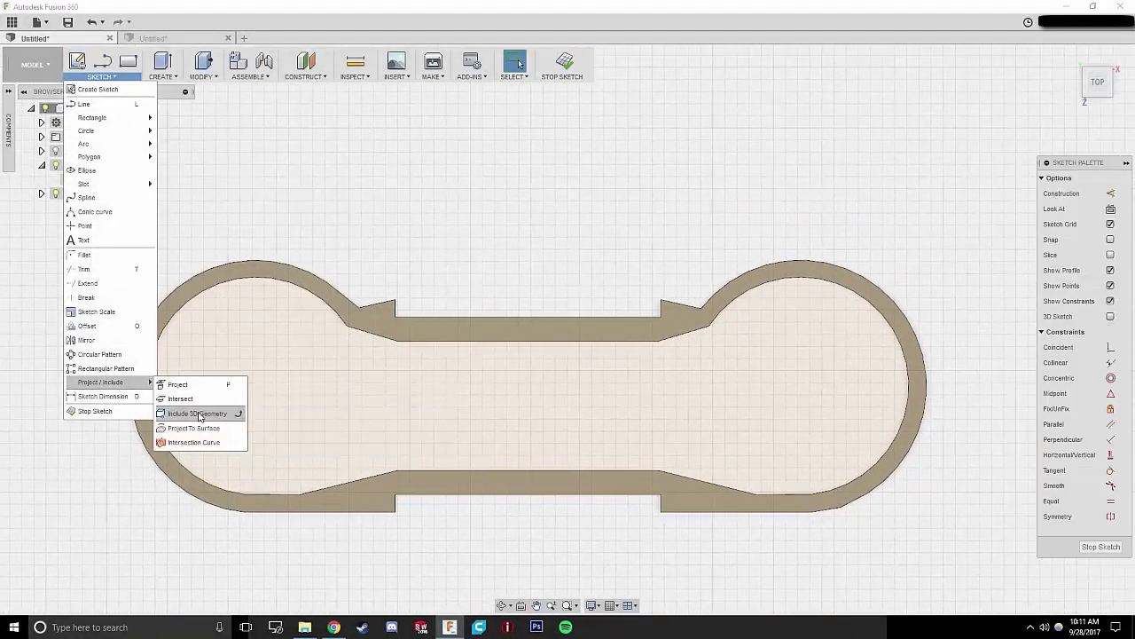
pyautogui.moveTo(115, 381)
pyautogui.click(197, 414)
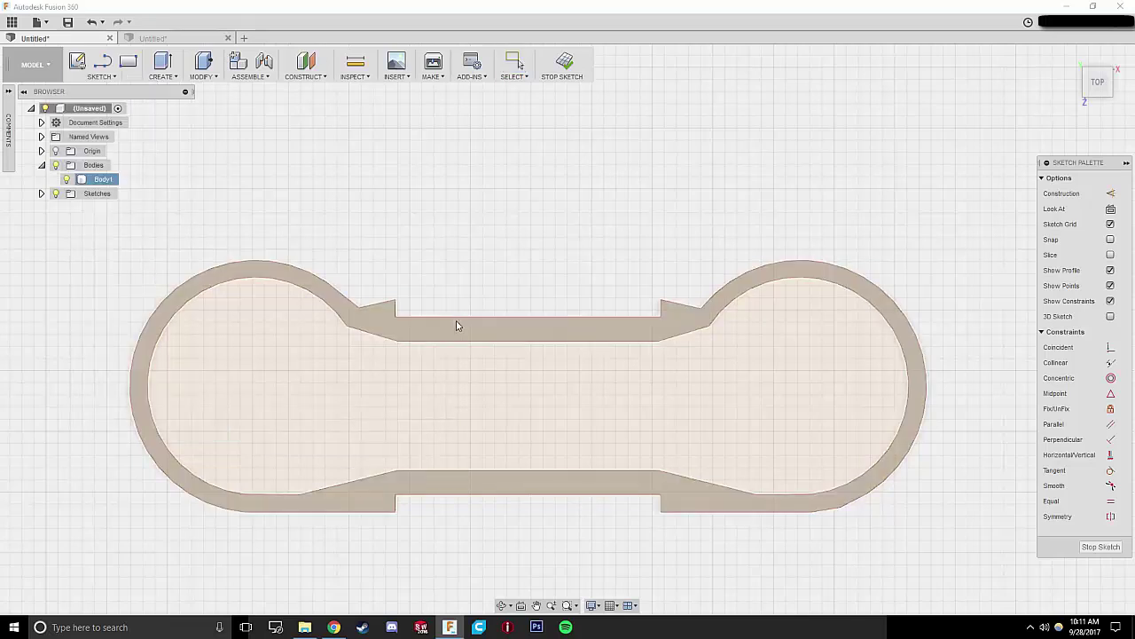
pyautogui.click(412, 317)
pyautogui.click(381, 306)
pyautogui.click(341, 322)
pyautogui.click(425, 340)
# Include the straight edges of the lower plate and lower-left foot in the sketch, undoing the accidental inclusion of the whole face outline
pyautogui.click(431, 471)
pyautogui.click(373, 476)
pyautogui.click(272, 495)
pyautogui.click(279, 512)
pyautogui.click(395, 502)
pyautogui.click(664, 511)
pyautogui.click(683, 512)
pyautogui.press('Escape')
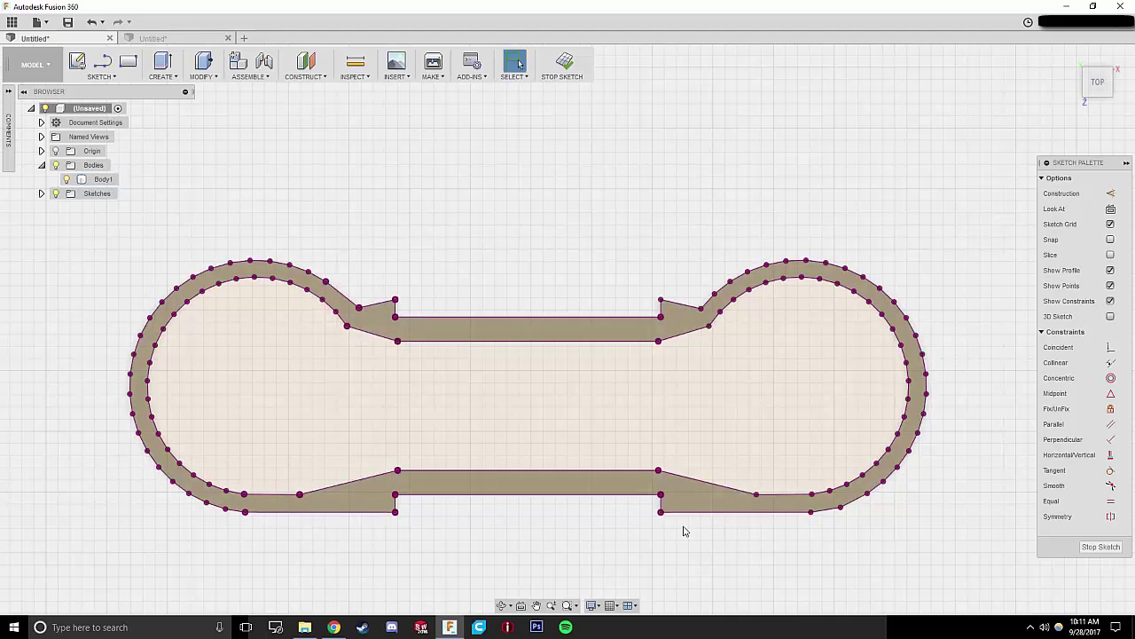
pyautogui.hotkey('ctrl', 'z')
# Include the remaining straight edges beside the right loop, at its upper notch, lower slope and foot, as 3D geometry
pyautogui.click(772, 494)
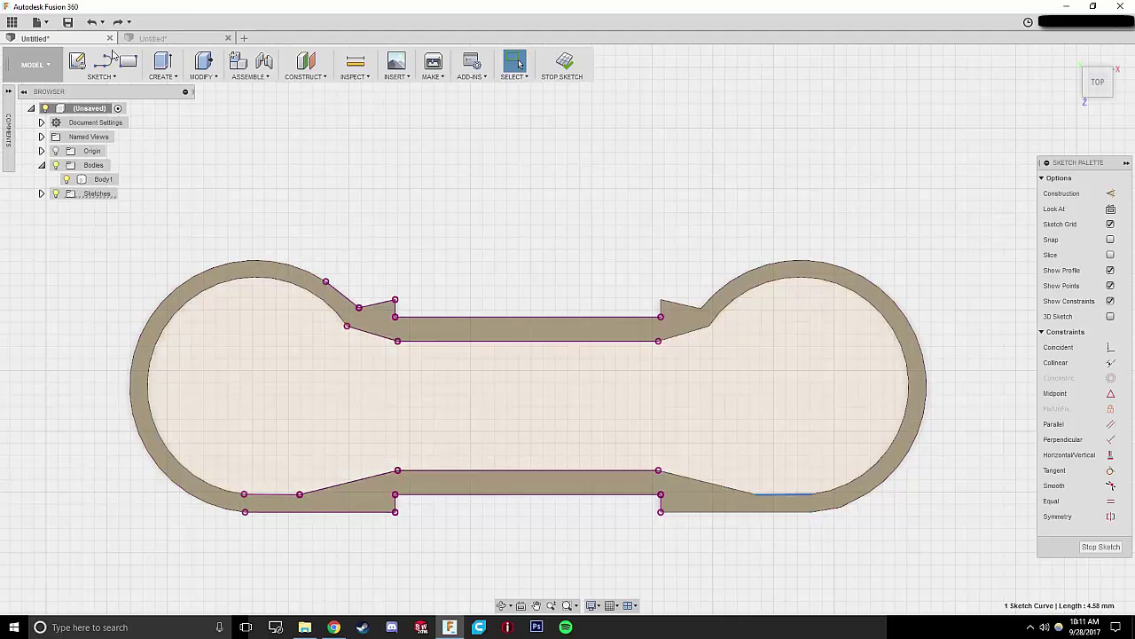
pyautogui.click(101, 76)
pyautogui.click(221, 412)
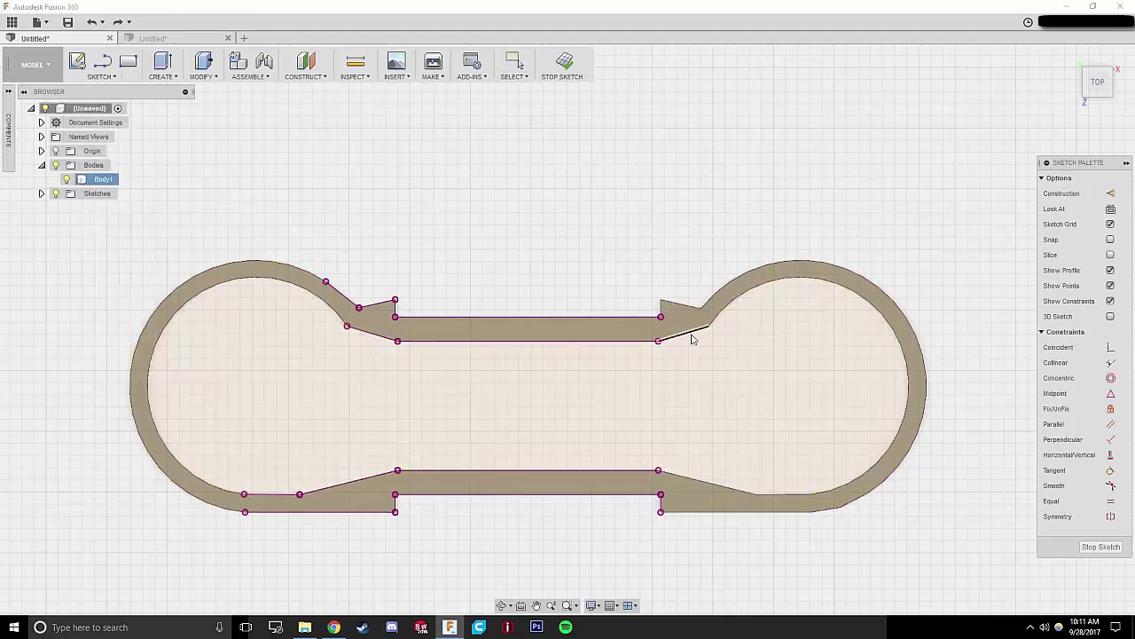
pyautogui.click(681, 308)
pyautogui.click(710, 482)
pyautogui.click(731, 511)
pyautogui.click(794, 496)
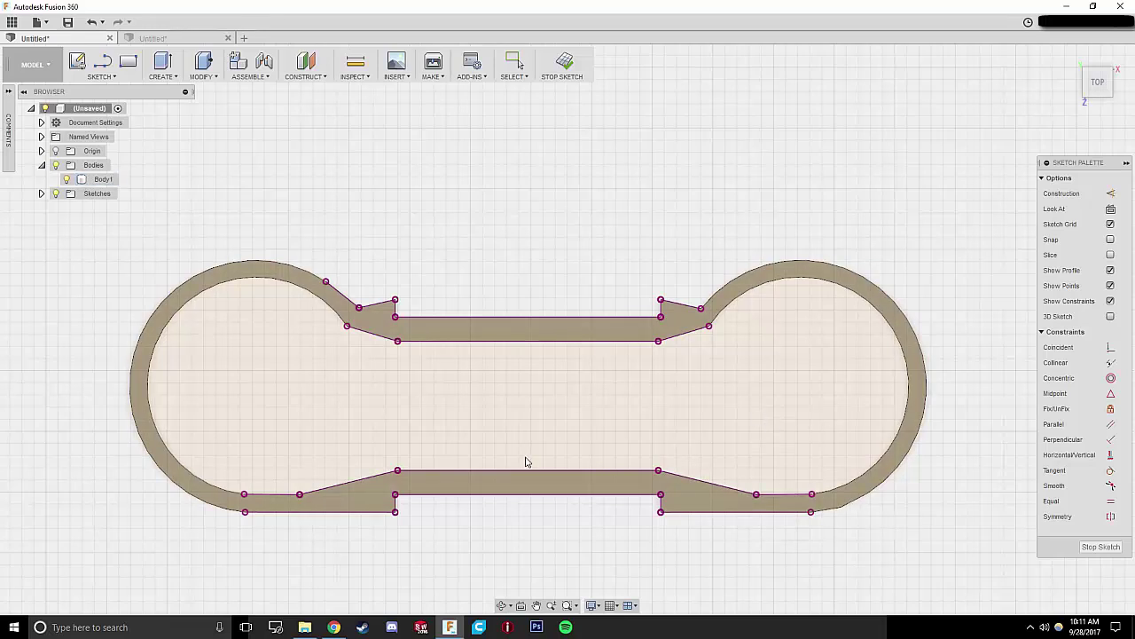
# Draw a circle inside the left loop of the profile
pyautogui.click(100, 77)
pyautogui.moveTo(89, 130)
pyautogui.click(197, 133)
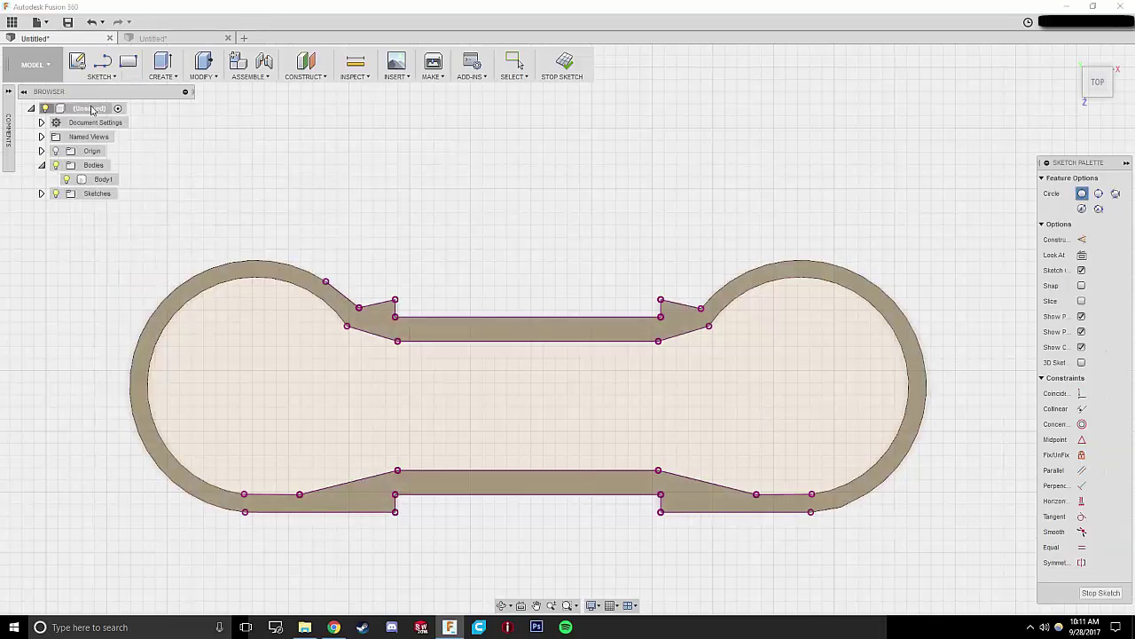
pyautogui.click(94, 76)
pyautogui.moveTo(136, 133)
pyautogui.click(188, 175)
pyautogui.click(257, 393)
pyautogui.click(280, 319)
pyautogui.press('Escape')
# Make the circle coincident with both end points of the left loop's inner curve and tangent to its inner edge
pyautogui.click(298, 330)
pyautogui.keyDown('ctrl'); pyautogui.click(347, 326); pyautogui.keyUp('ctrl')
pyautogui.click(1057, 378)
pyautogui.click(349, 410)
pyautogui.keyDown('ctrl'); pyautogui.click(243, 494); pyautogui.keyUp('ctrl')
pyautogui.click(1109, 377)
pyautogui.click(241, 321)
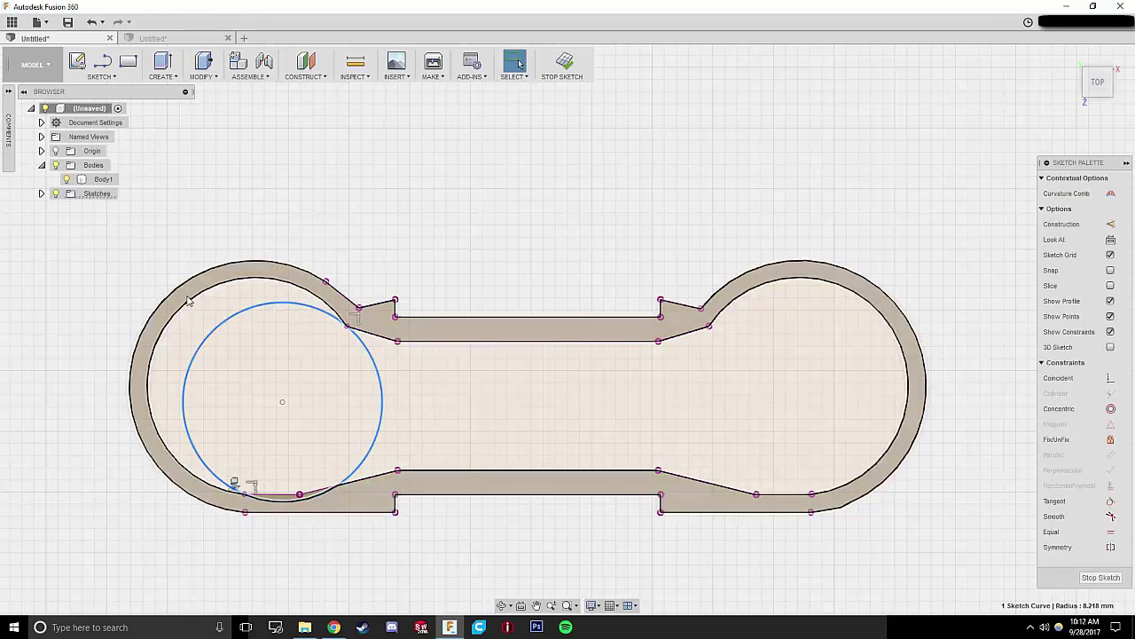
pyautogui.click(183, 313)
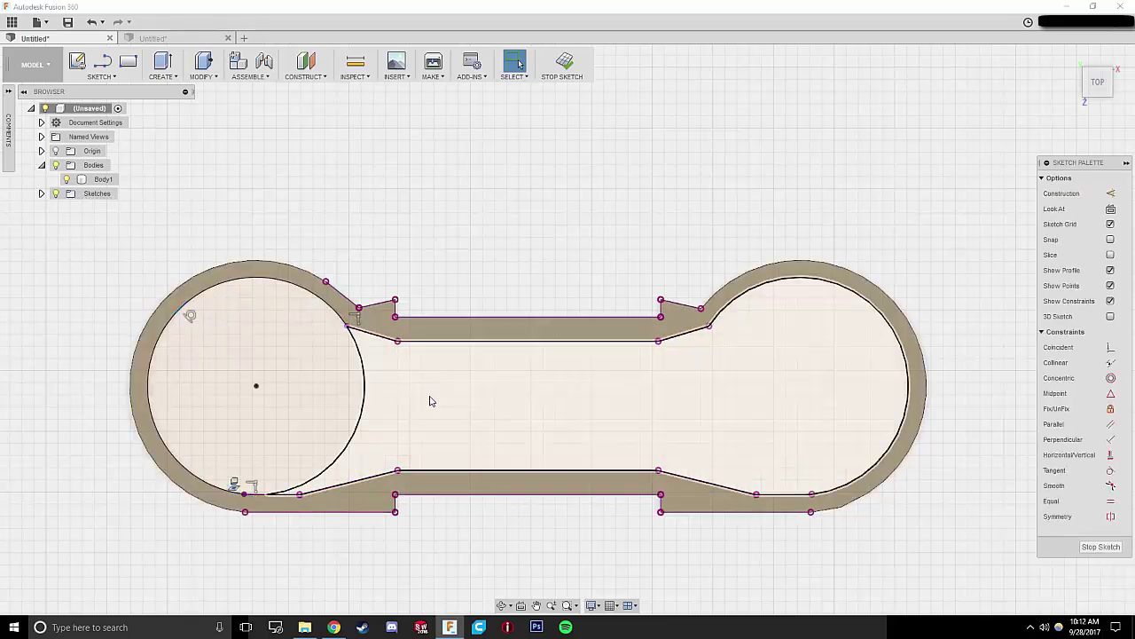
# Trim away the part of the inner circle that crosses the opening between the plates
pyautogui.press('t')
pyautogui.click(364, 384)
pyautogui.press('Escape')
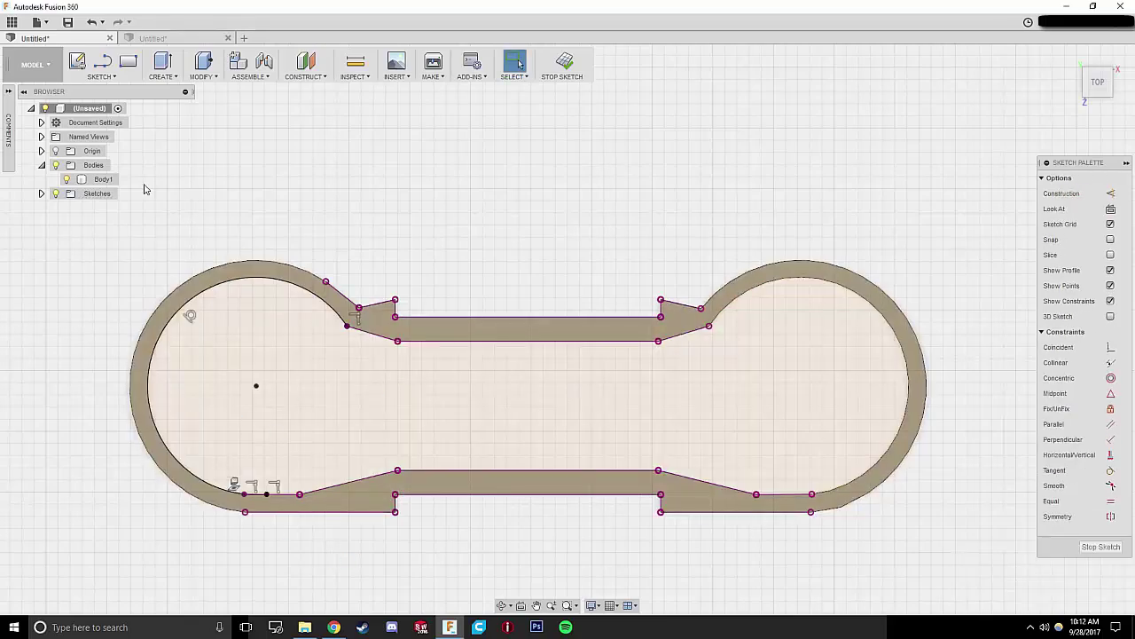
# Draw a second circle in the left loop and make it coincident with the upper end point of the loop's outer curve
pyautogui.press('c')
pyautogui.click(274, 393)
pyautogui.click(317, 322)
pyautogui.click(315, 318)
pyautogui.click(326, 282)
pyautogui.click(1112, 379)
# Make the second circle coincident with the lower end point of the left loop's outer curve and tangent to the outer edge
pyautogui.click(365, 409)
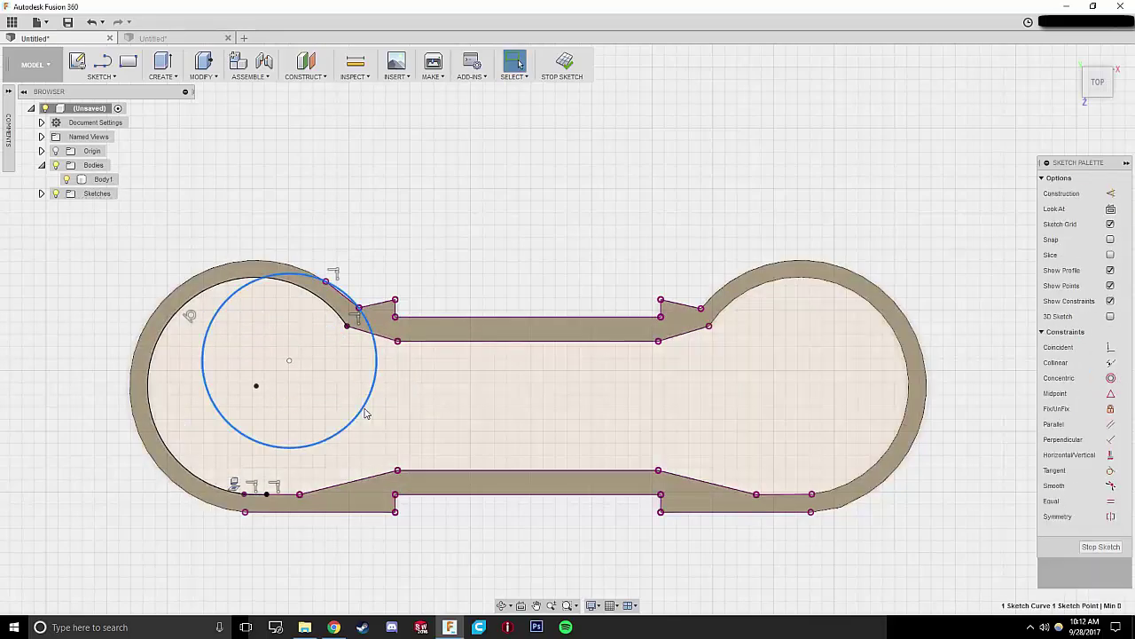
pyautogui.keyDown('ctrl'); pyautogui.click(245, 511); pyautogui.keyUp('ctrl')
pyautogui.click(1108, 381)
pyautogui.keyDown('ctrl'); pyautogui.click(185, 283); pyautogui.keyUp('ctrl')
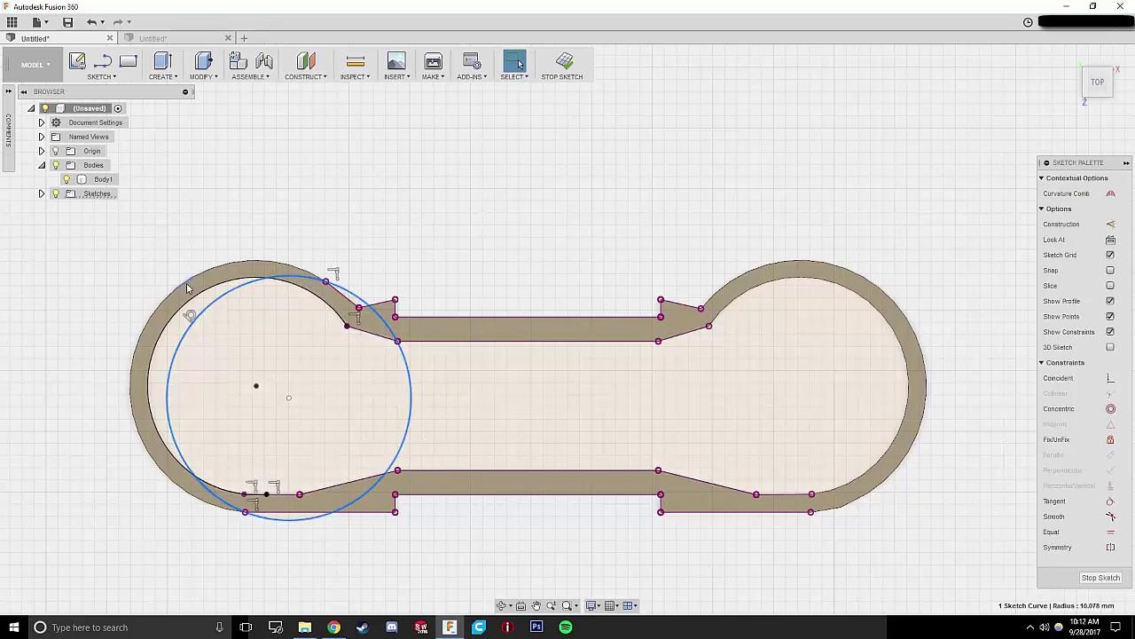
pyautogui.click(1110, 501)
# Trim the outer circle's section inside the profile and its short overlap beside the upper-left notch
pyautogui.scroll(3, 420, 363)
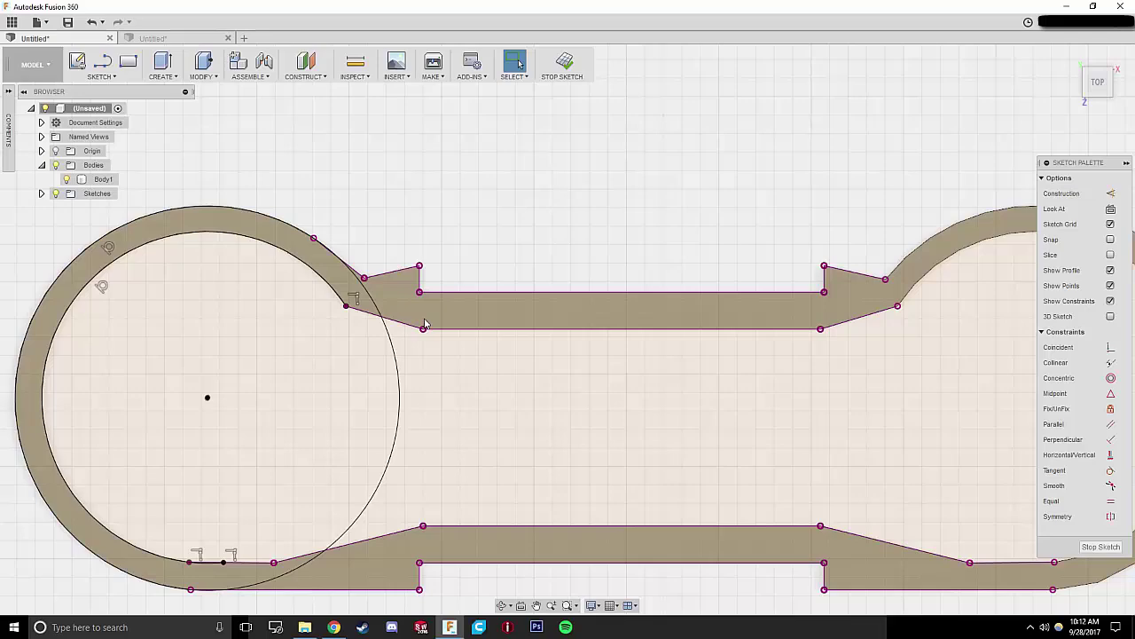
pyautogui.press('t')
pyautogui.click(399, 377)
pyautogui.scroll(6, 366, 299)
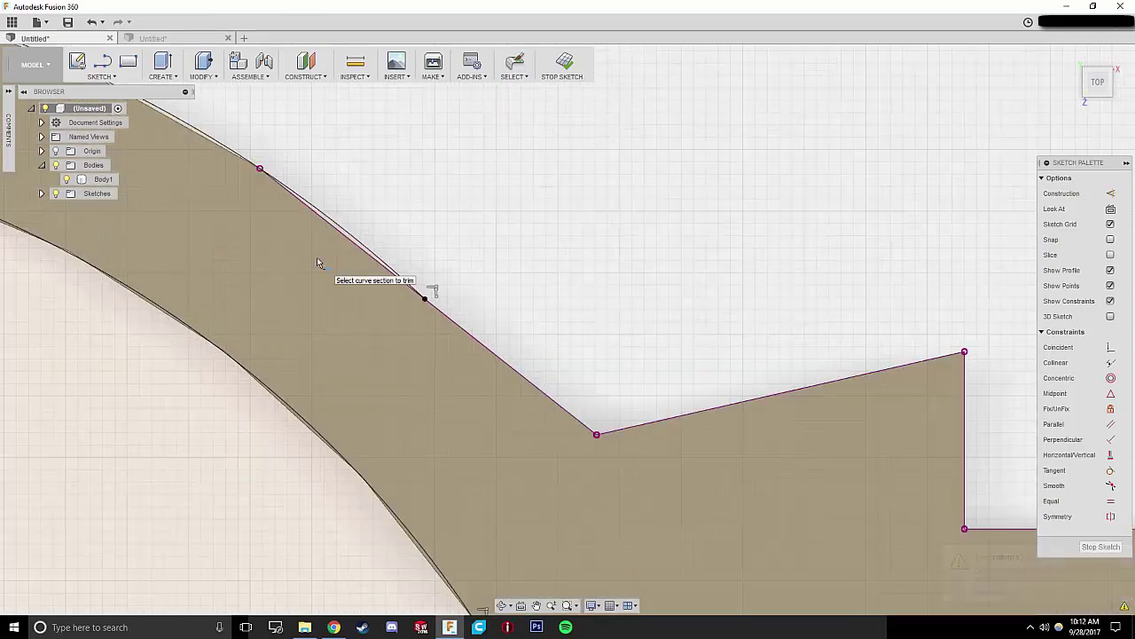
pyautogui.click(326, 214)
pyautogui.scroll(-6, 355, 403)
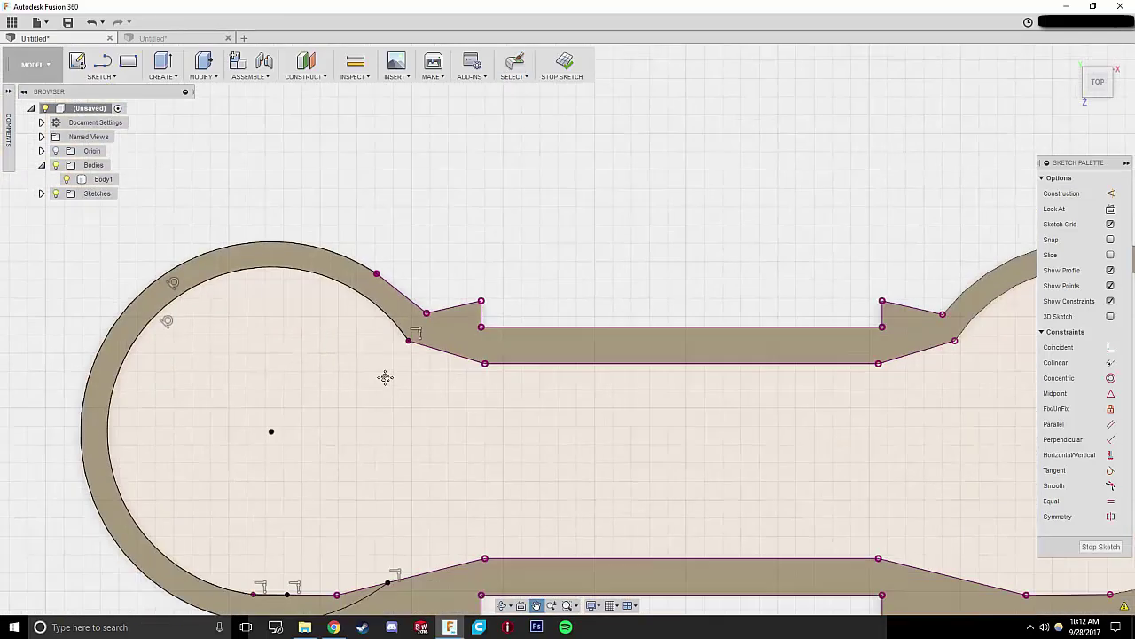
# Trim the leftover circle segments where the left loop's curves meet the lower straight edges
pyautogui.scroll(6, 282, 457)
pyautogui.scroll(5, 281, 457)
pyautogui.click(448, 400)
pyautogui.moveTo(359, 422); pyautogui.dragTo(645, 457, button='middle')
pyautogui.click(510, 449)
pyautogui.click(527, 250)
# Draw a vertical line between the midpoints of the upper and lower plate edges and make it a construction line
pyautogui.scroll(-8, 555, 395)
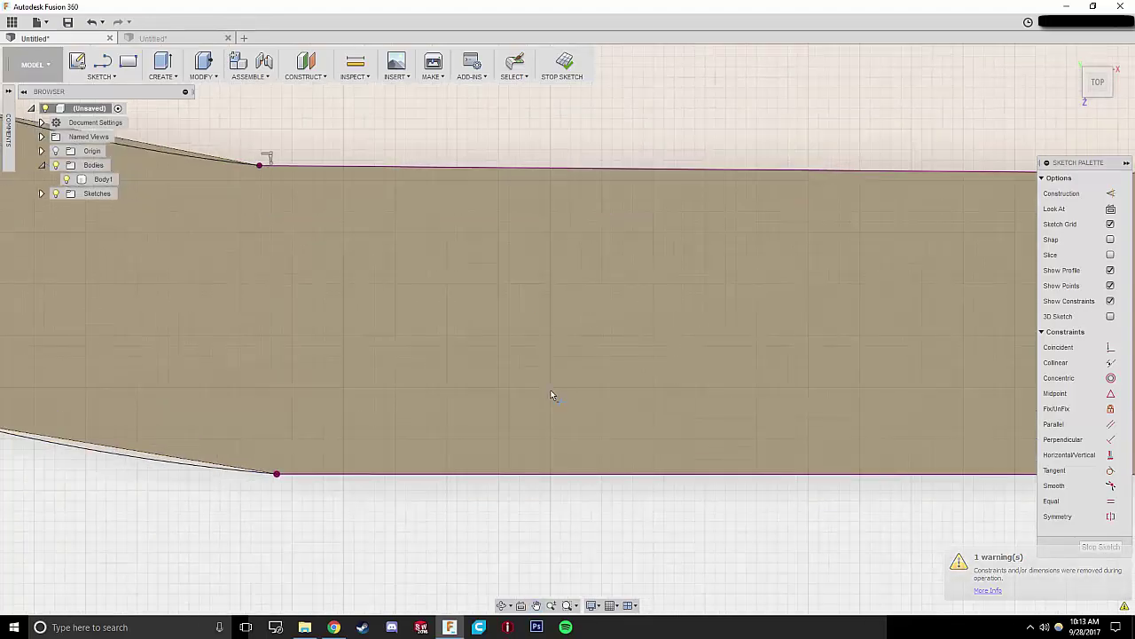
pyautogui.scroll(-4, 557, 414)
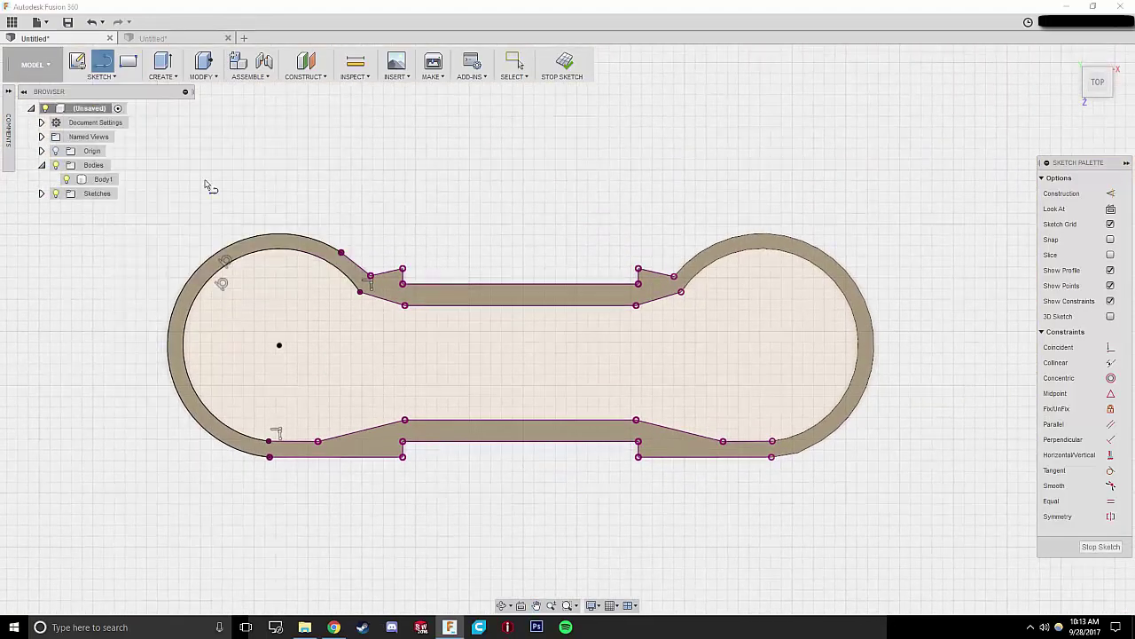
pyautogui.click(521, 284)
pyautogui.click(521, 419)
pyautogui.press('Escape')
pyautogui.click(521, 344)
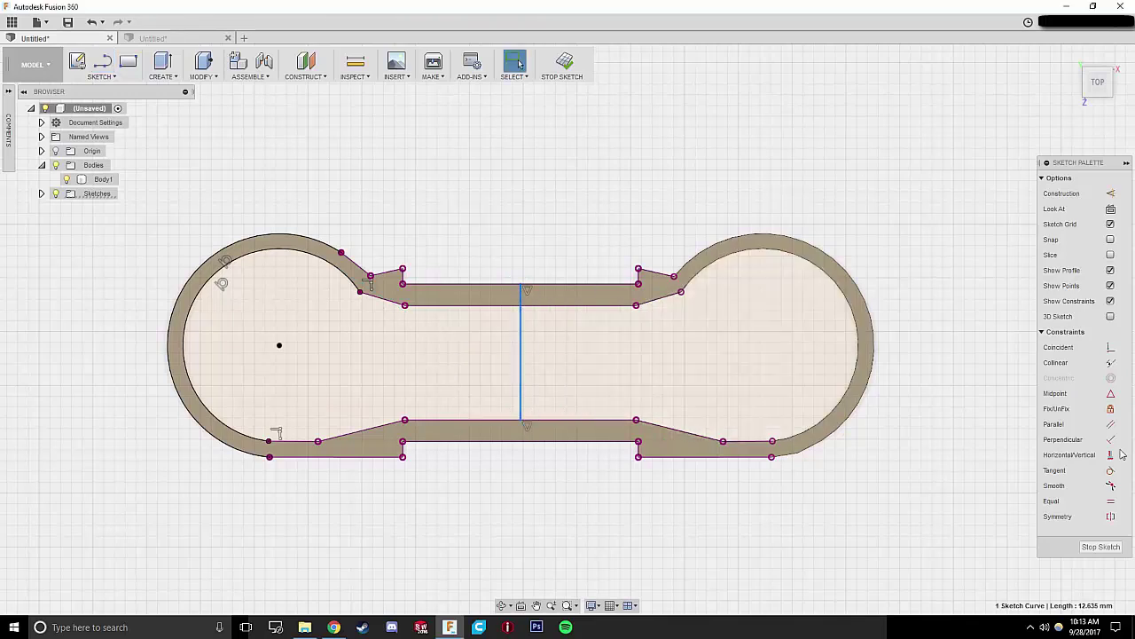
pyautogui.click(1111, 194)
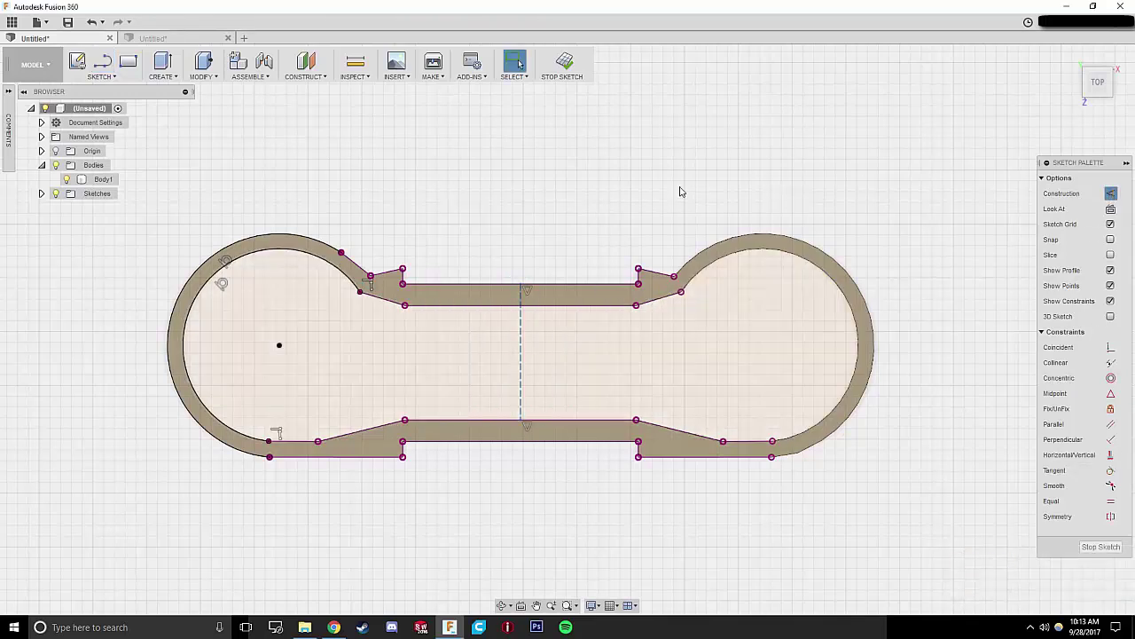
# Mirror the left loop's two arcs about the vertical construction line to form the right loop
pyautogui.click(101, 76)
pyautogui.click(113, 309)
pyautogui.click(324, 260)
pyautogui.click(1012, 156)
pyautogui.click(523, 338)
pyautogui.click(1028, 196)
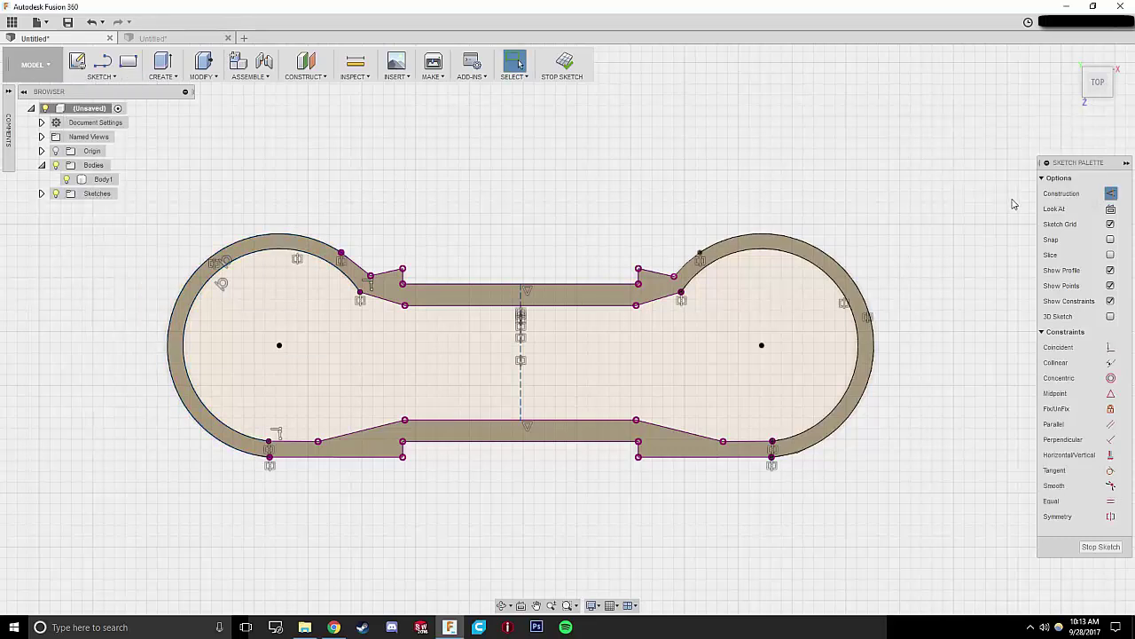
# Delete the vertical construction line and hide the bodies
pyautogui.click(522, 391)
pyautogui.press('Delete')
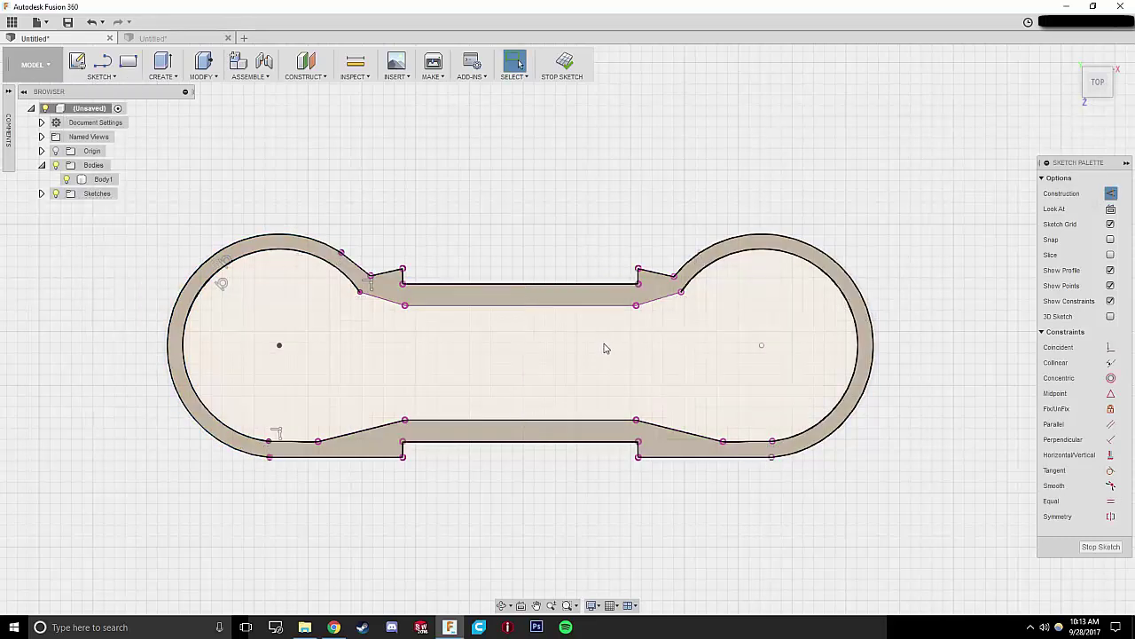
pyautogui.click(56, 165)
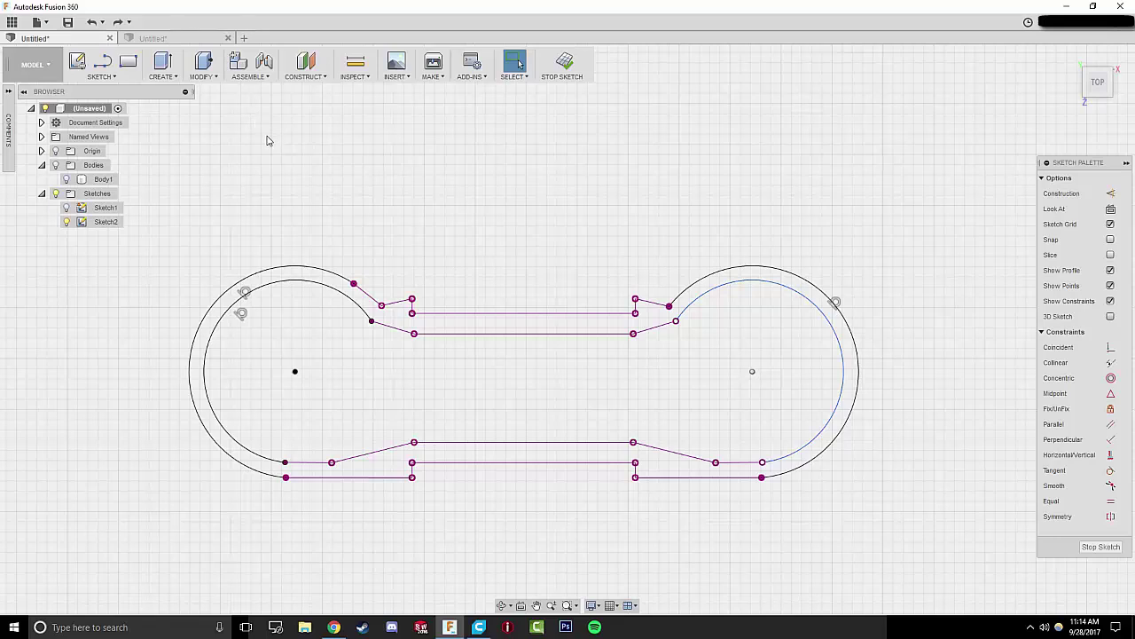
# Copy the profile sketch's curves and paste them into the sketch of the second untitled design without moving them
pyautogui.moveTo(209, 224); pyautogui.dragTo(298, 317)
pyautogui.press('Escape')
pyautogui.click(186, 38)
pyautogui.hotkey('ctrl', 'v')
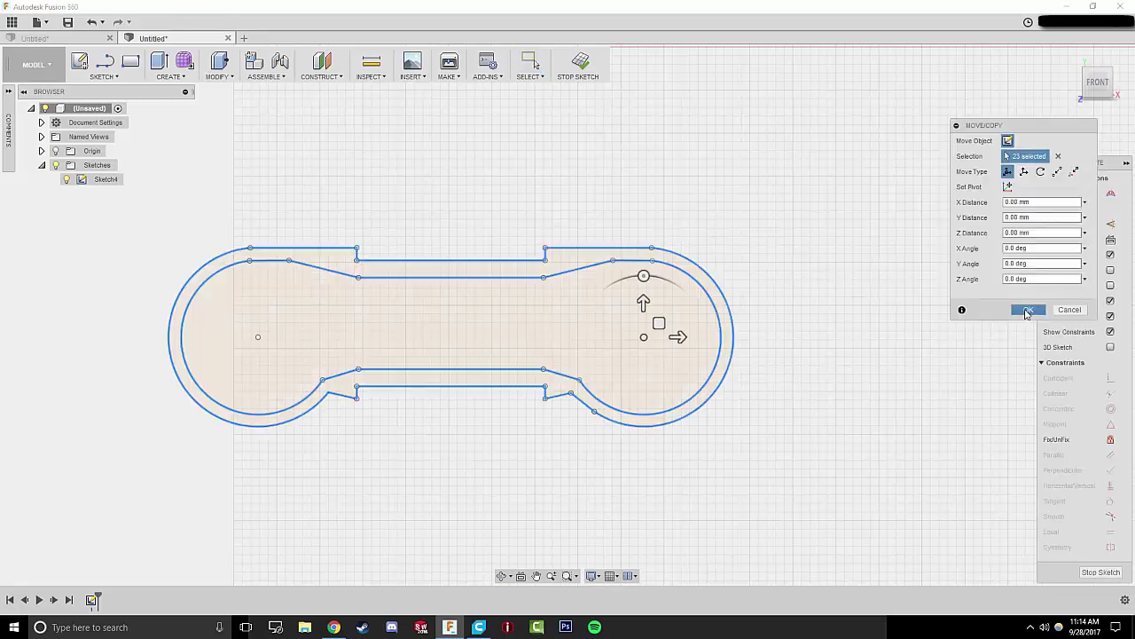
pyautogui.click(1027, 310)
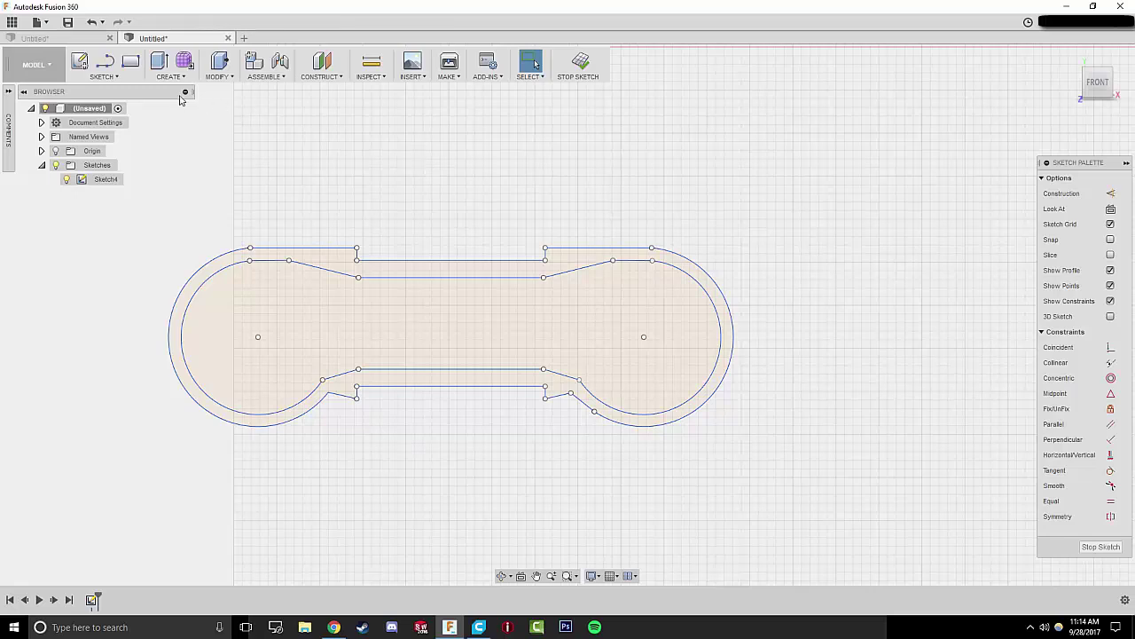
# Try to extrude the ring between the pasted sketch's outer and inner outlines as a new body
pyautogui.doubleClick(248, 247)
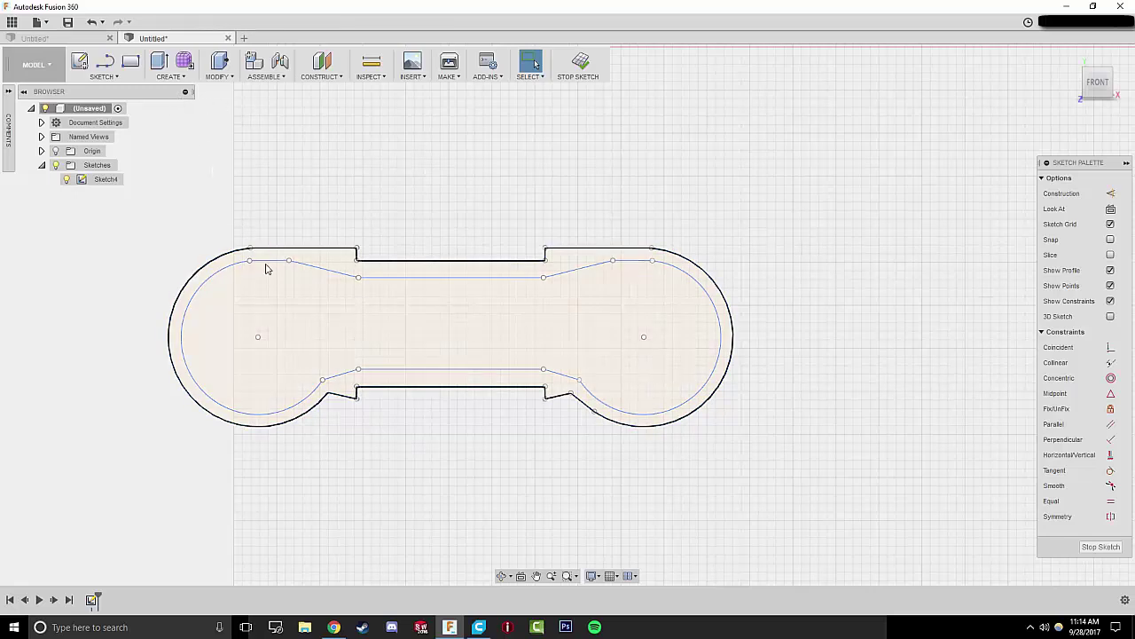
pyautogui.click(159, 60)
pyautogui.click(527, 348)
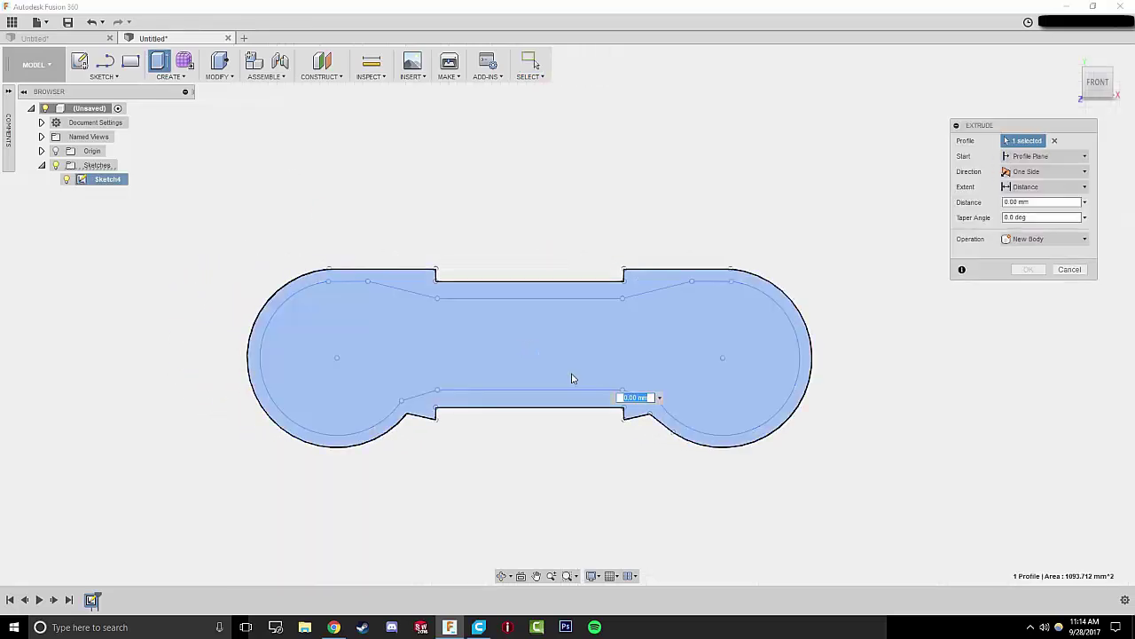
pyautogui.keyDown('shift'); pyautogui.moveTo(572, 378); pyautogui.dragTo(547, 408, button='middle'); pyautogui.keyUp('shift')
pyautogui.click(530, 378)
pyautogui.click(518, 382)
pyautogui.moveTo(528, 369); pyautogui.dragTo(506, 423)
pyautogui.click(547, 376)
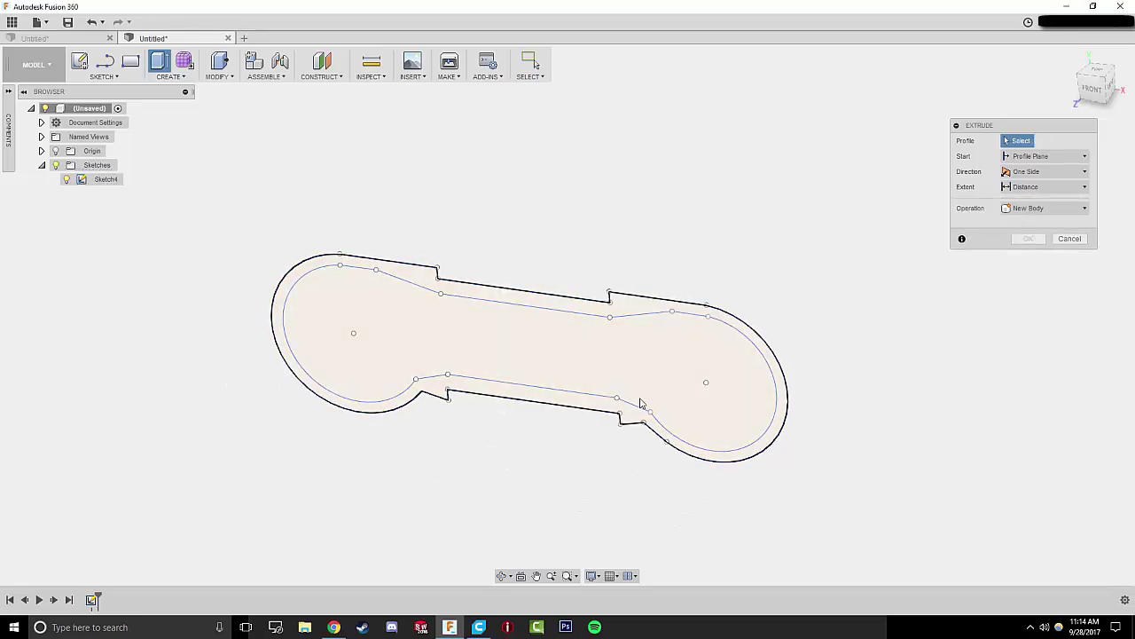
pyautogui.click(1069, 238)
# Reopen the pasted profile sketch for editing and try to extend the short top line of the left loop's inner outline
pyautogui.click(1093, 91)
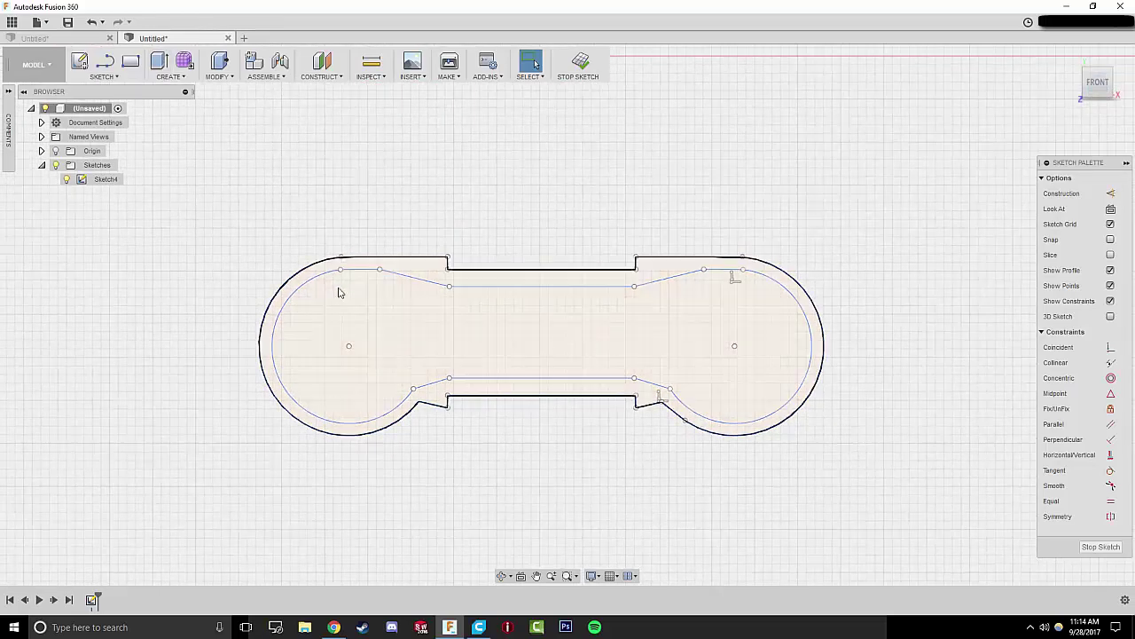
pyautogui.click(422, 392)
pyautogui.click(630, 376)
pyautogui.click(105, 60)
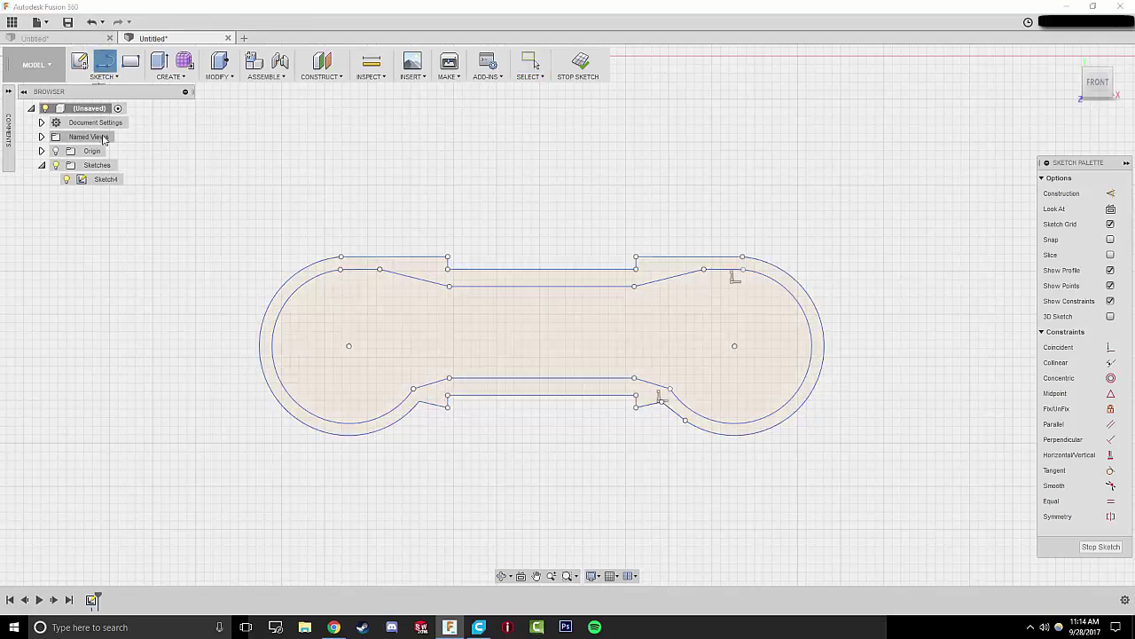
pyautogui.click(98, 78)
pyautogui.click(125, 290)
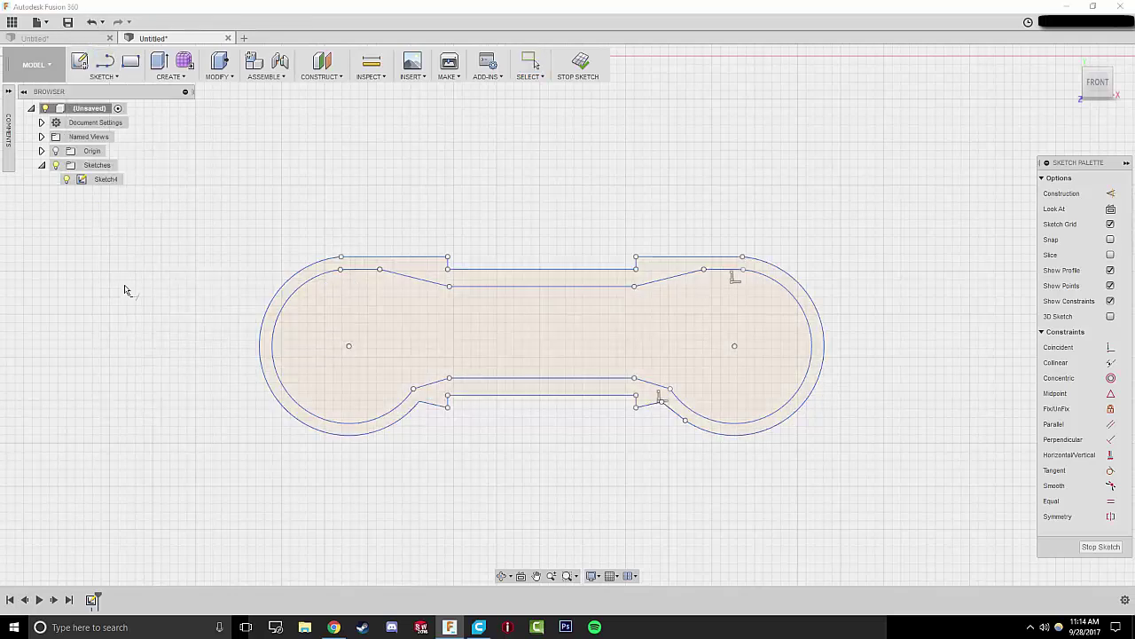
pyautogui.click(354, 270)
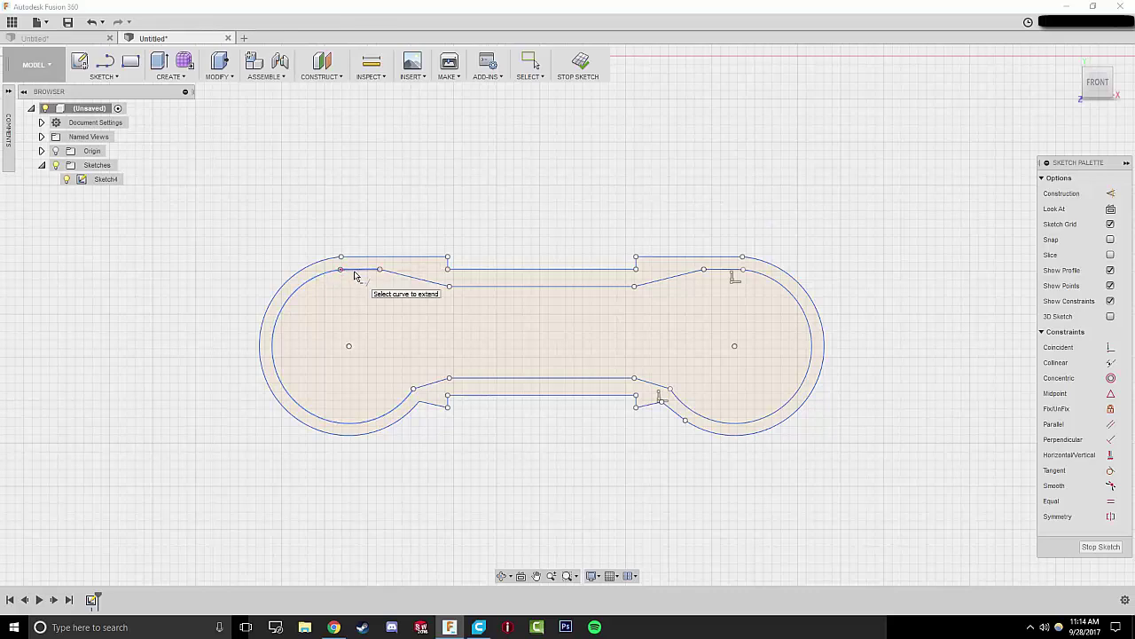
pyautogui.click(519, 301)
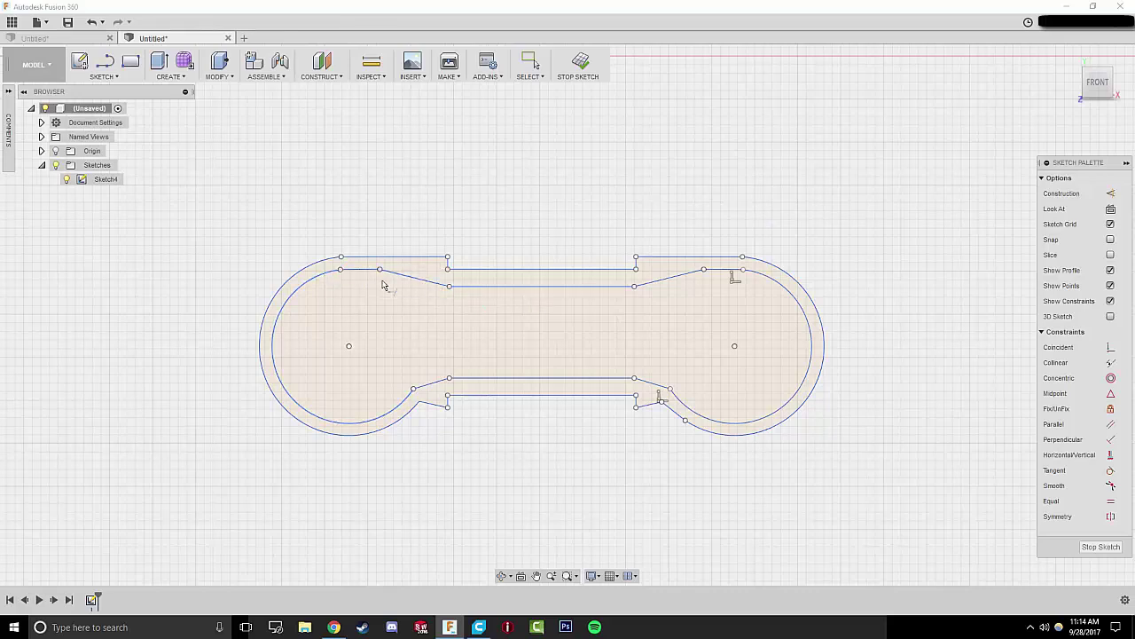
# Examine the line and arc joints of the profile's left half for gaps and finish the sketch
pyautogui.scroll(5, 461, 293)
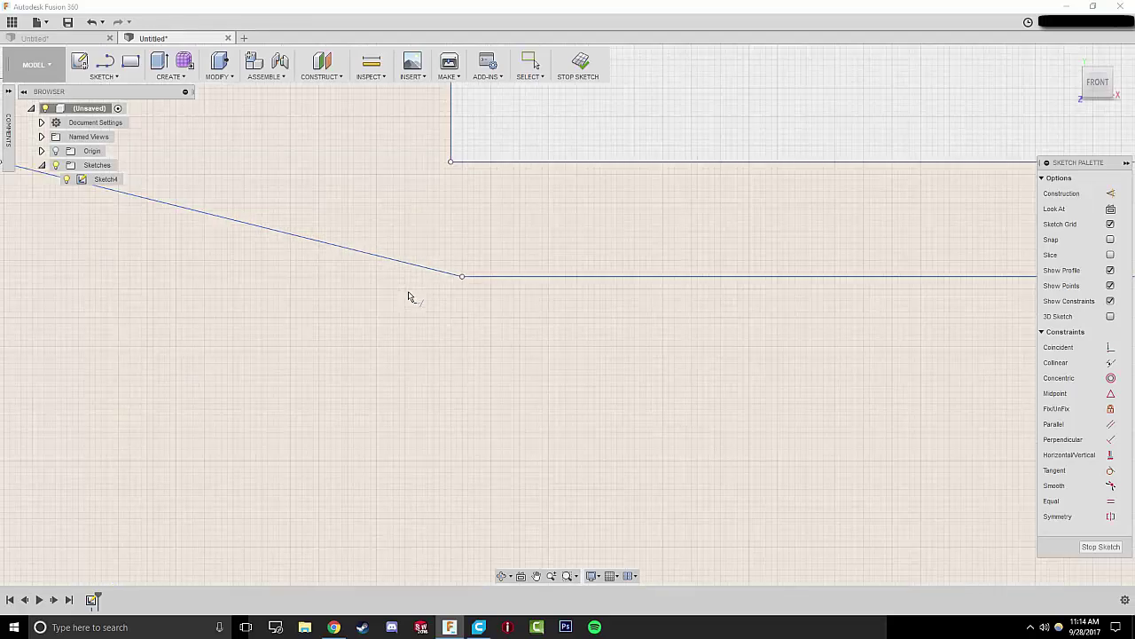
pyautogui.scroll(-5, 524, 275)
pyautogui.scroll(5, 412, 285)
pyautogui.scroll(5, 408, 287)
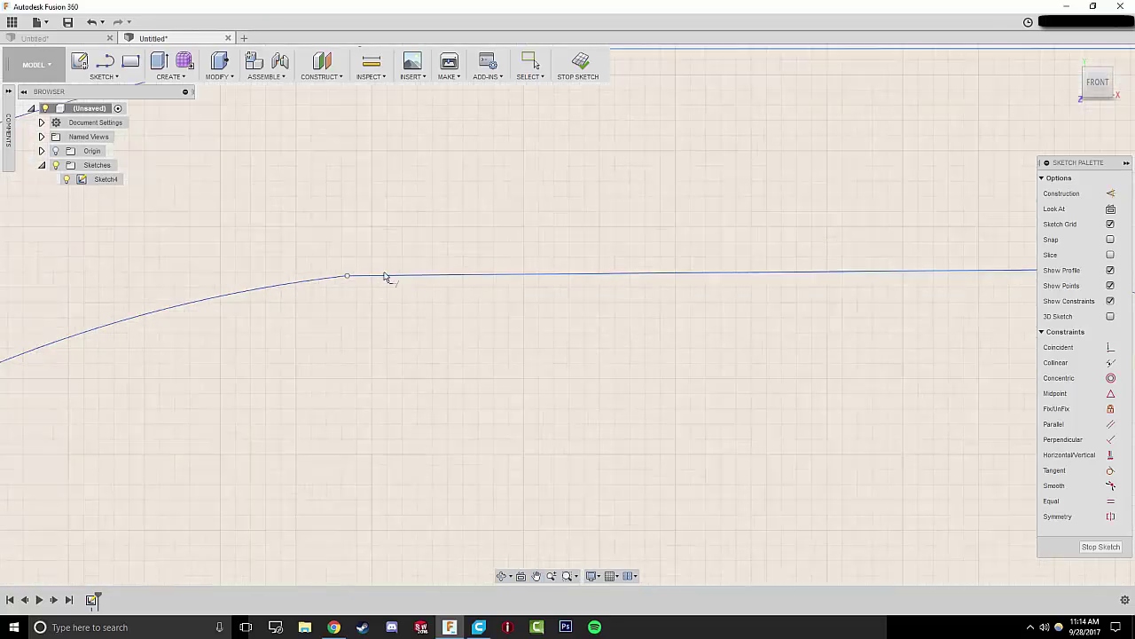
pyautogui.scroll(-8, 384, 280)
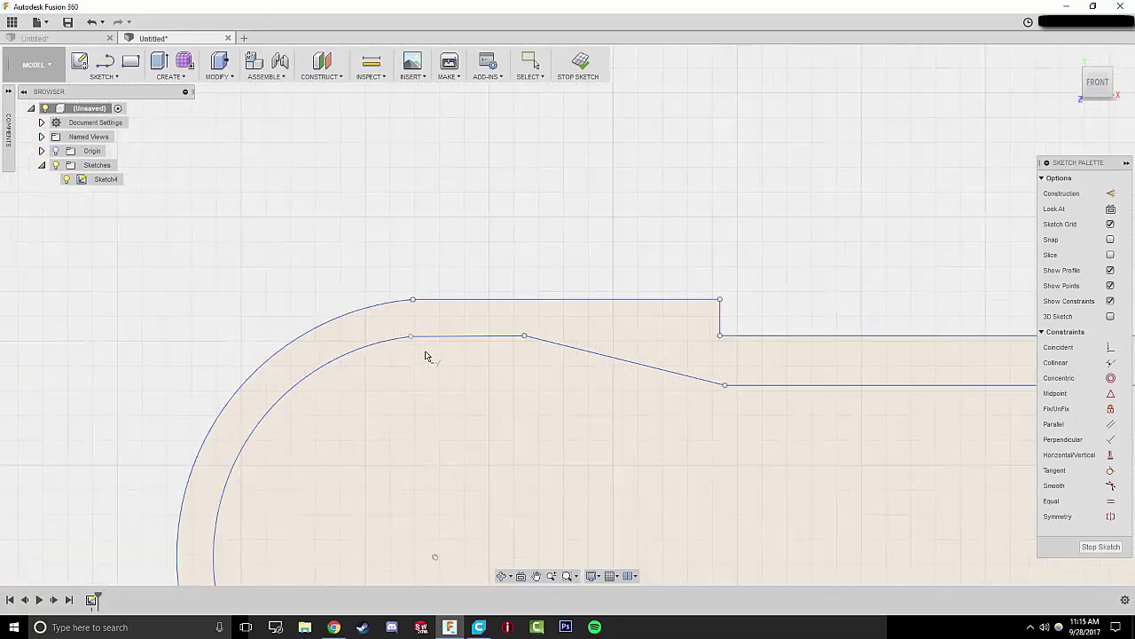
pyautogui.moveTo(502, 424); pyautogui.dragTo(380, 218, button='middle')
pyautogui.scroll(4, 515, 442)
pyautogui.scroll(-8, 517, 437)
pyautogui.click(1088, 547)
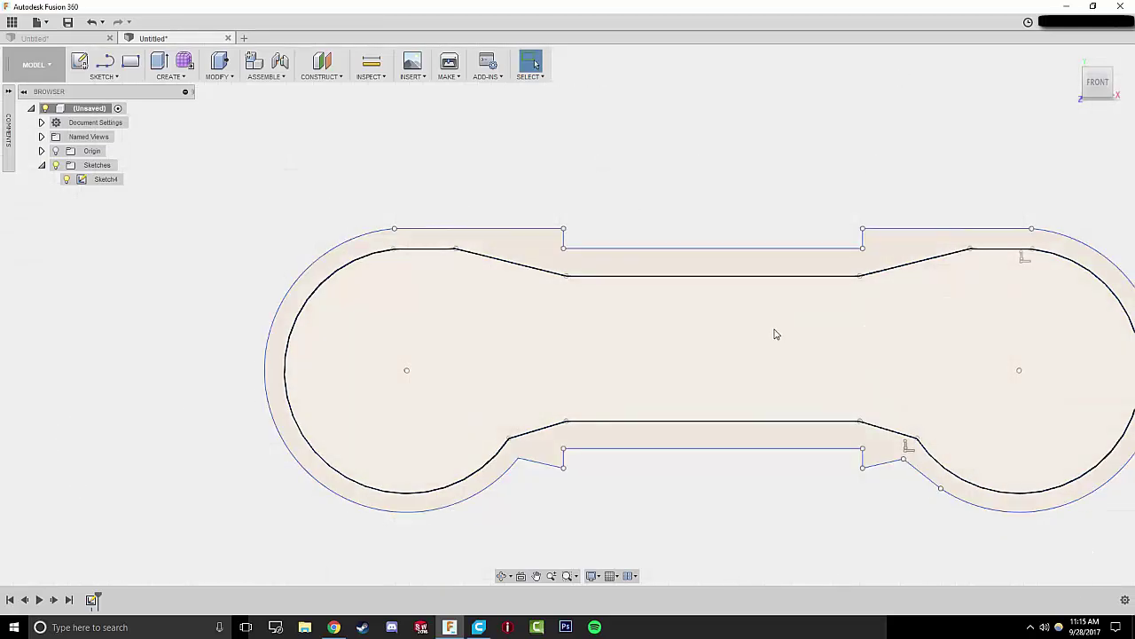
pyautogui.moveTo(816, 329)
pyautogui.mouseDown(button='middle')
pyautogui.moveTo(644, 335)
pyautogui.moveTo(654, 347)
pyautogui.mouseUp(button='middle')
pyautogui.click(1123, 53)
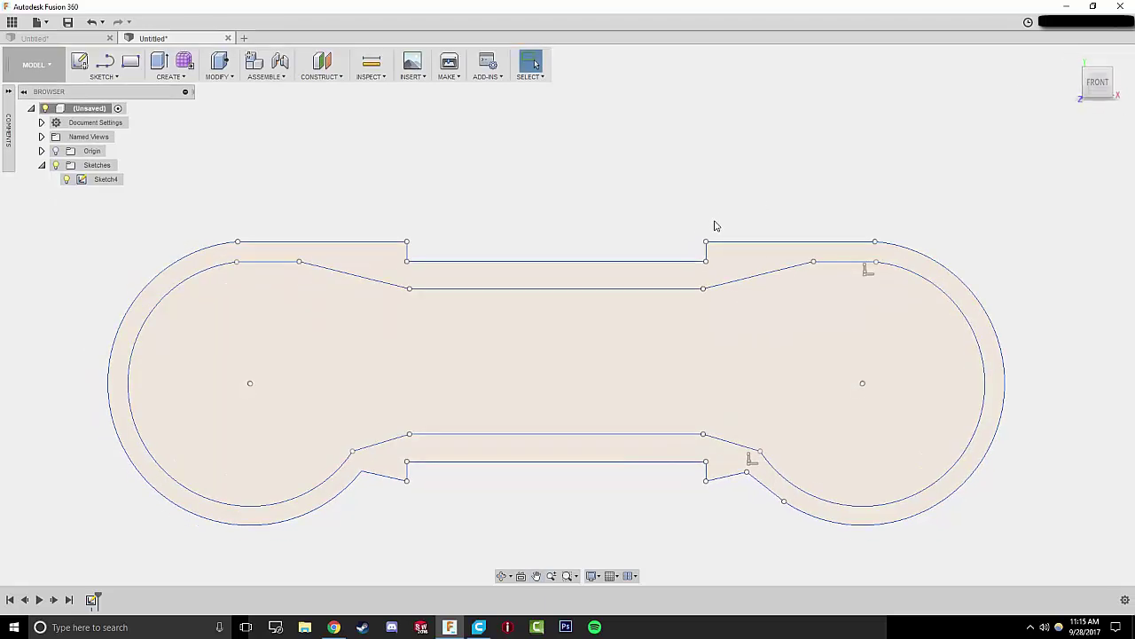
pyautogui.click(158, 61)
pyautogui.click(538, 281)
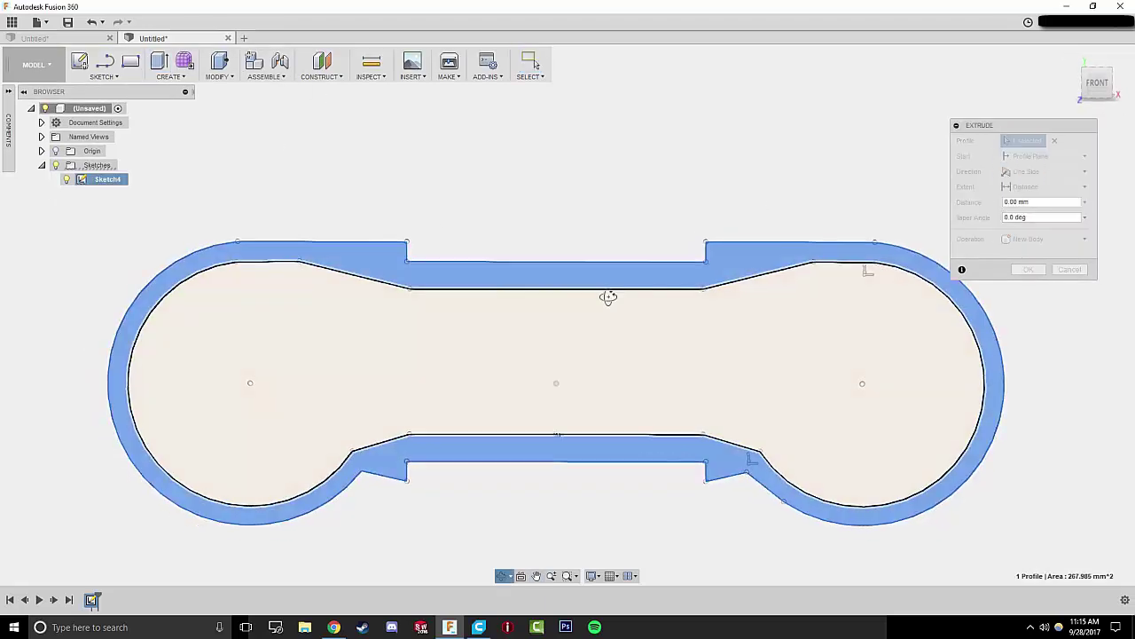
pyautogui.moveTo(557, 434); pyautogui.dragTo(489, 494)
pyautogui.press('Escape')
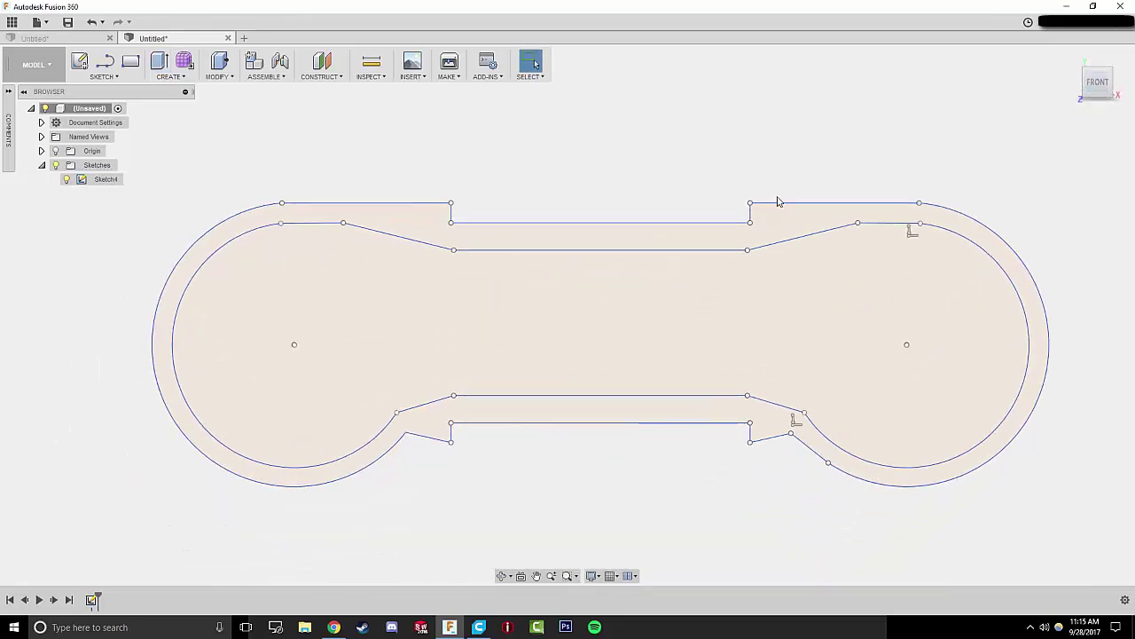
# Draw a circle centred on the midpoint of the outer outline's upper middle edge and trim it to a semicircular bump merged with the profile
pyautogui.click(104, 76)
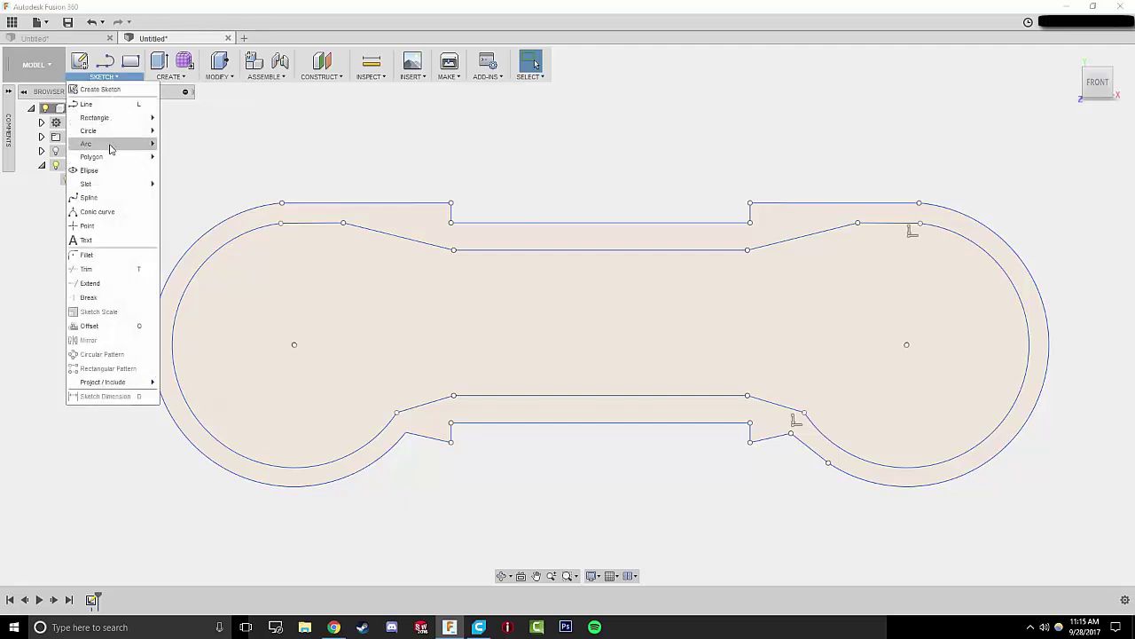
pyautogui.moveTo(108, 124)
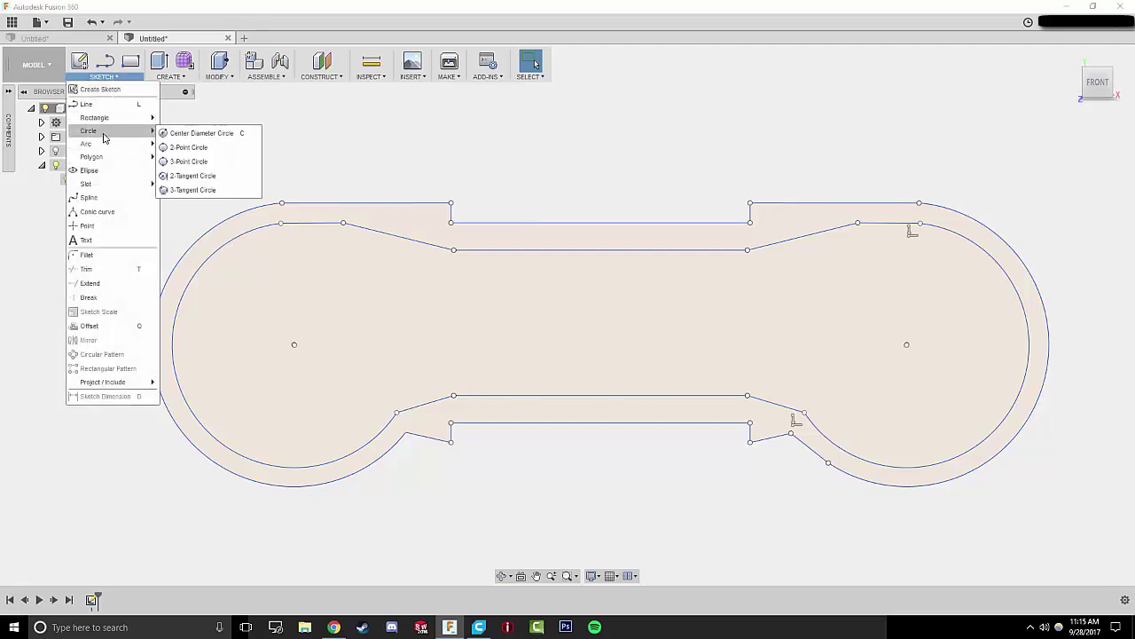
pyautogui.click(191, 134)
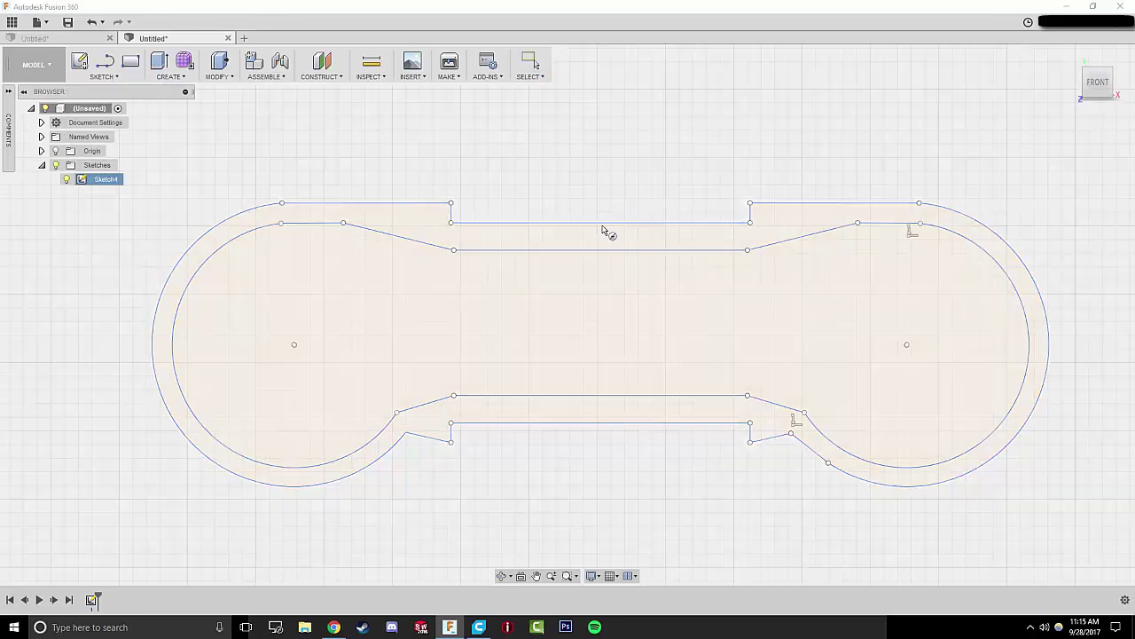
pyautogui.click(603, 233)
pyautogui.click(567, 193)
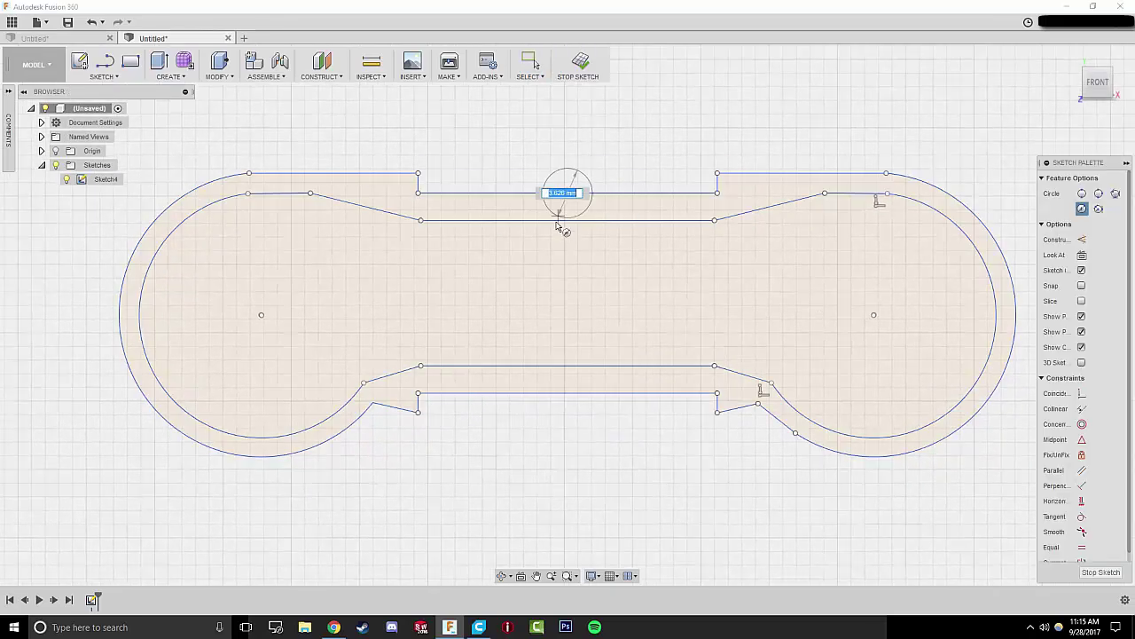
pyautogui.click(555, 273)
pyautogui.press('Escape')
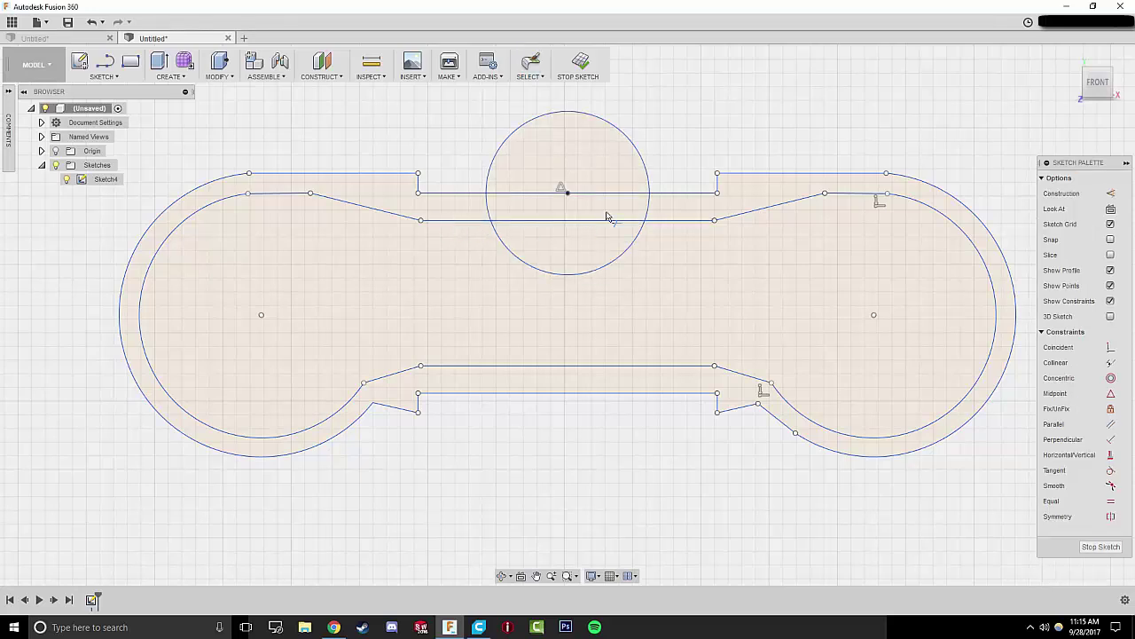
pyautogui.click(505, 248)
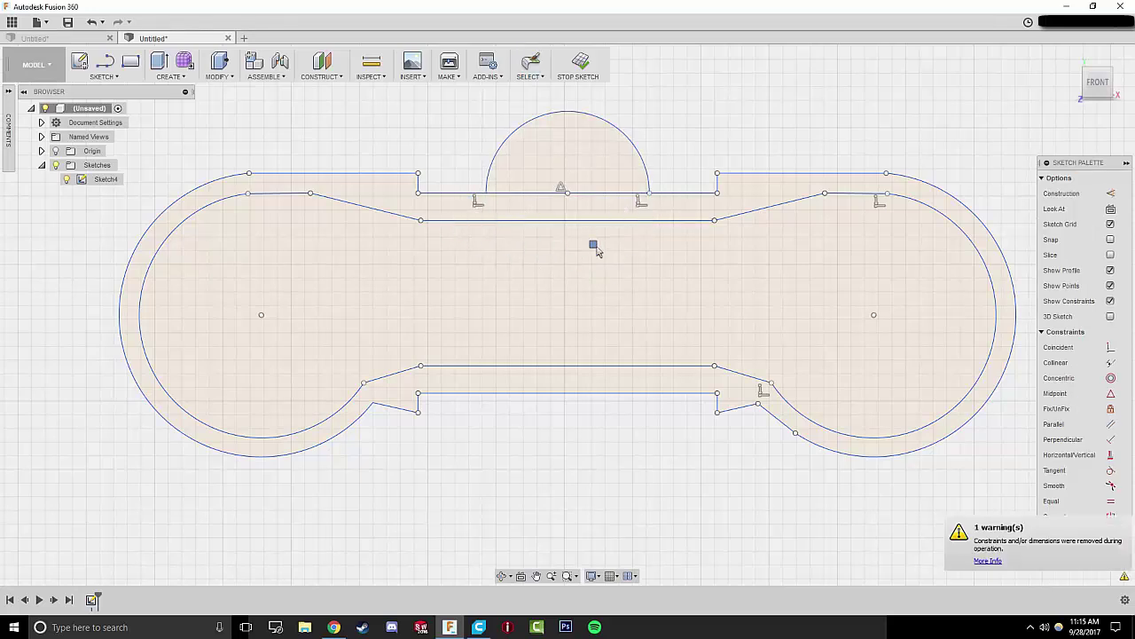
pyautogui.click(525, 196)
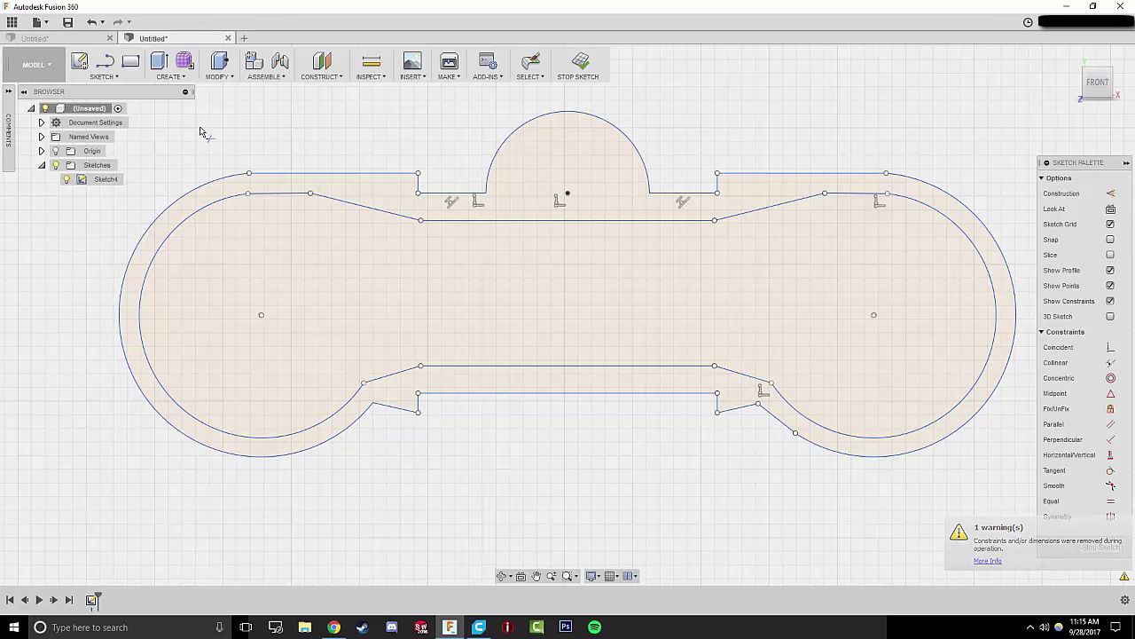
# Extrude the ring profile with its semicircular bump about 17.7 mm to one side as a new body
pyautogui.press('e')
pyautogui.click(515, 216)
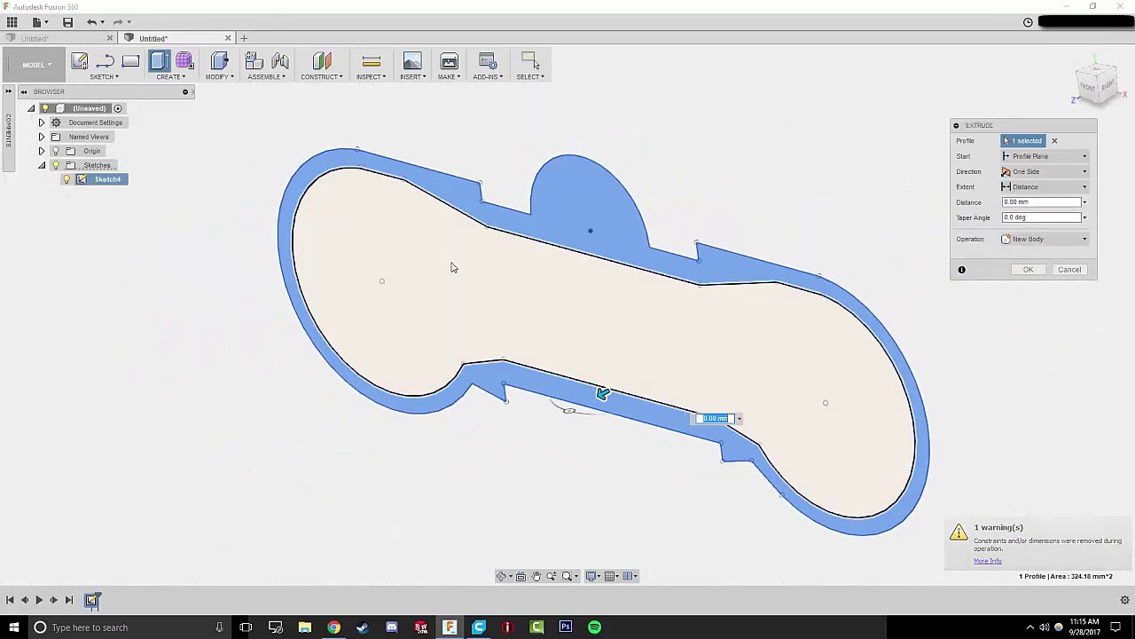
pyautogui.moveTo(603, 393); pyautogui.dragTo(519, 424)
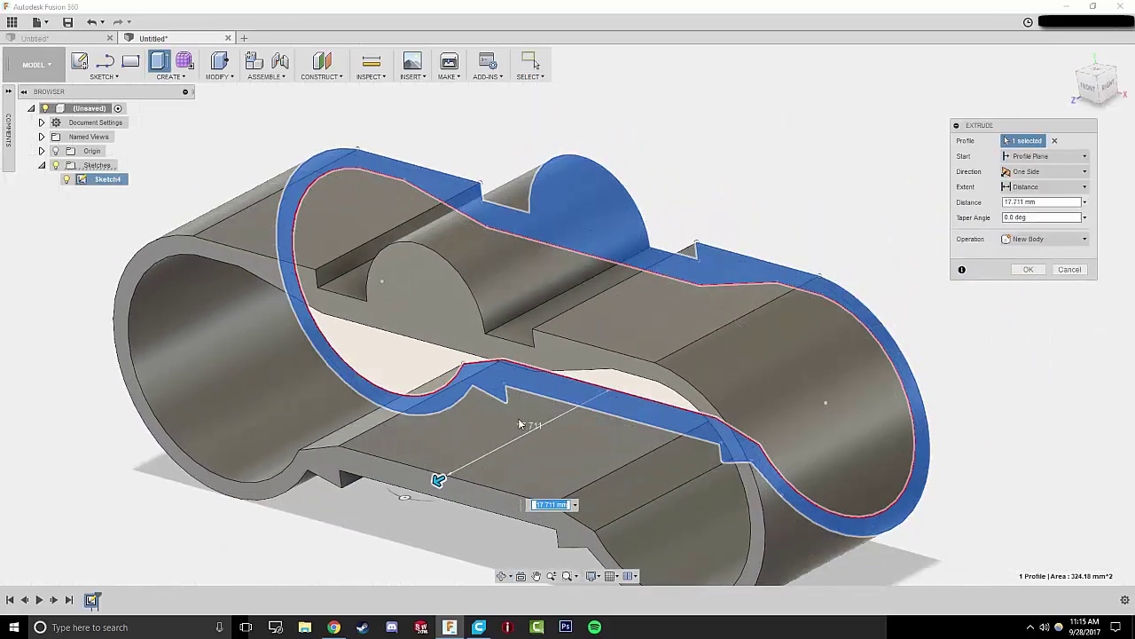
pyautogui.click(1029, 269)
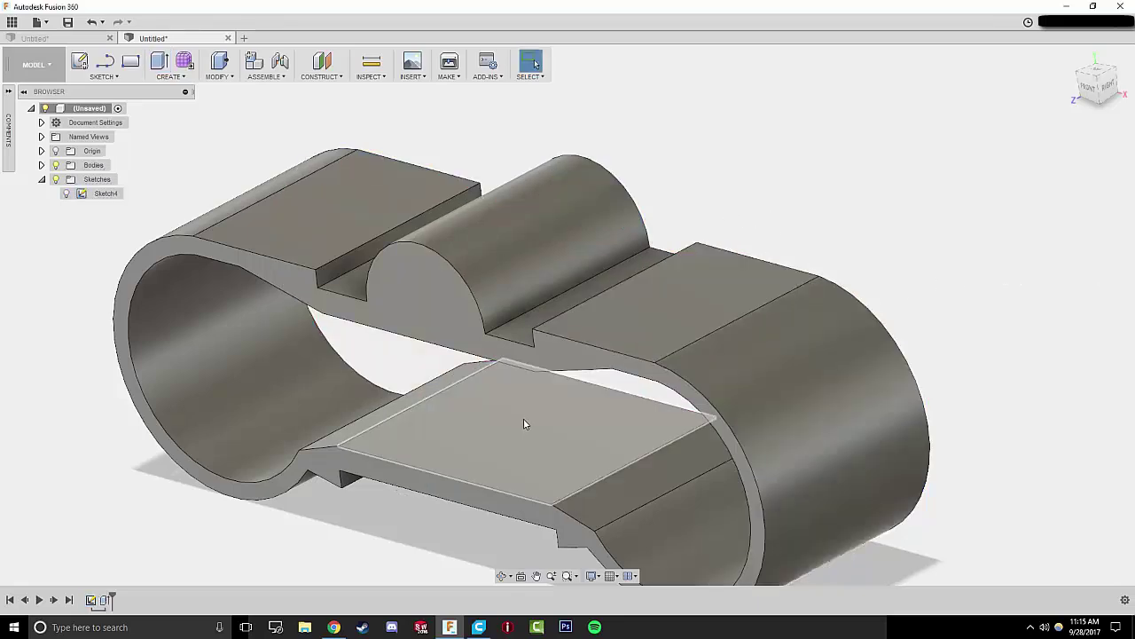
# Start a sketch on the flat underside face between the two loops and draw a circle at the face's centre
pyautogui.keyDown('shift'); pyautogui.moveTo(522, 420); pyautogui.dragTo(583, 282, button='middle'); pyautogui.keyUp('shift')
pyautogui.keyDown('shift'); pyautogui.moveTo(577, 373); pyautogui.dragTo(483, 199, button='middle'); pyautogui.keyUp('shift')
pyautogui.click(479, 191)
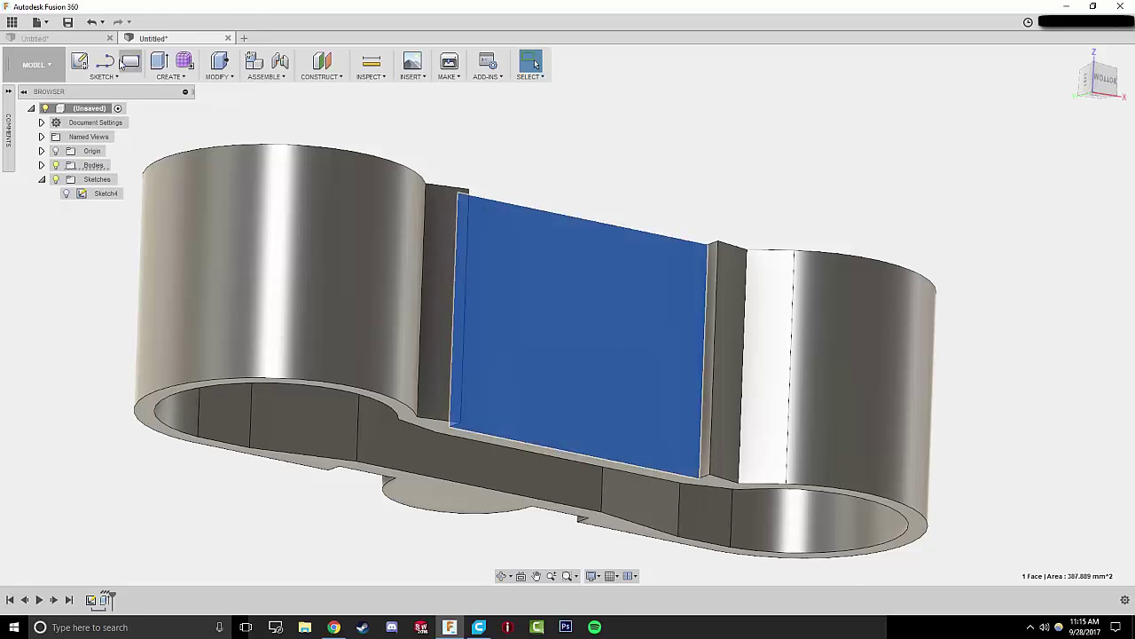
pyautogui.click(79, 61)
pyautogui.click(103, 76)
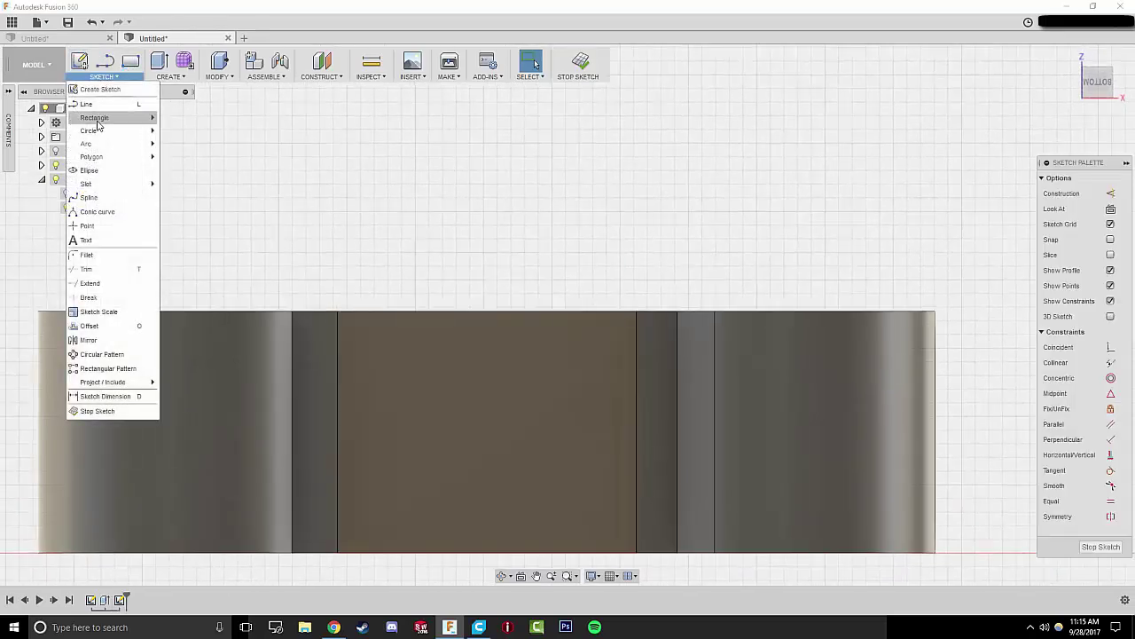
pyautogui.click(195, 135)
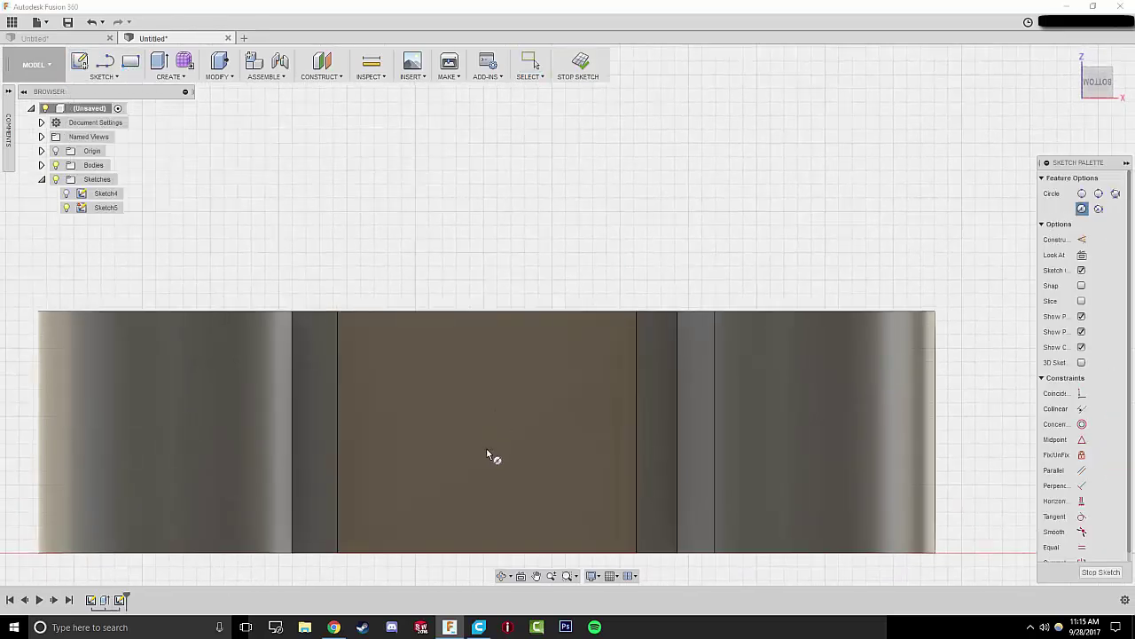
pyautogui.click(488, 310)
pyautogui.click(487, 432)
pyautogui.click(448, 349)
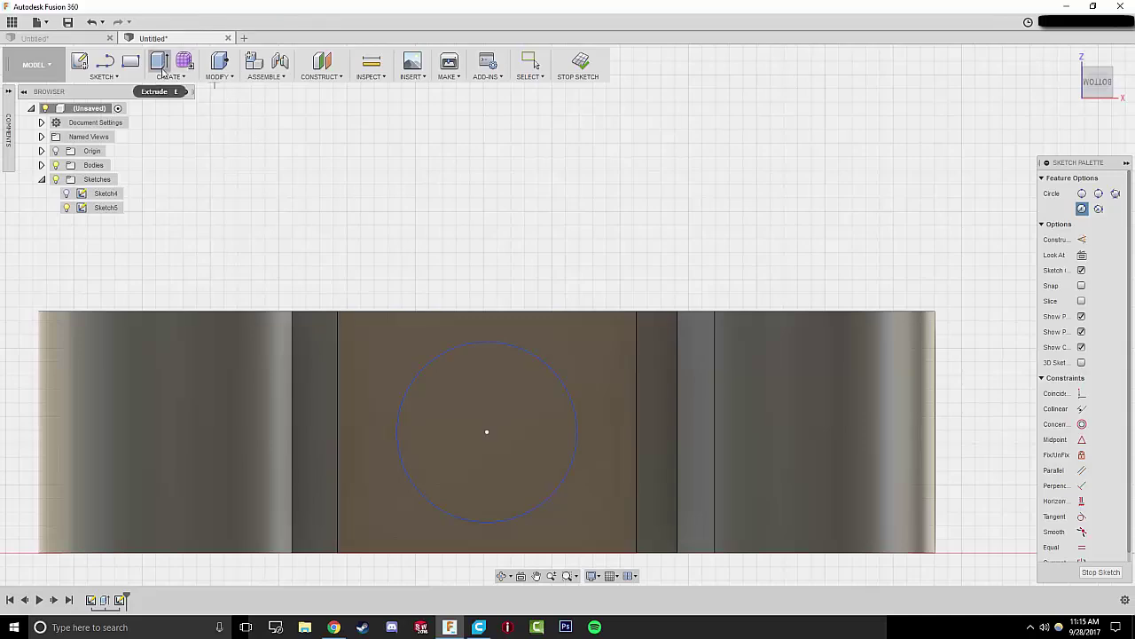
# Extrude the circle as a cut through the lower middle wall to make a round hole
pyautogui.click(160, 60)
pyautogui.click(514, 363)
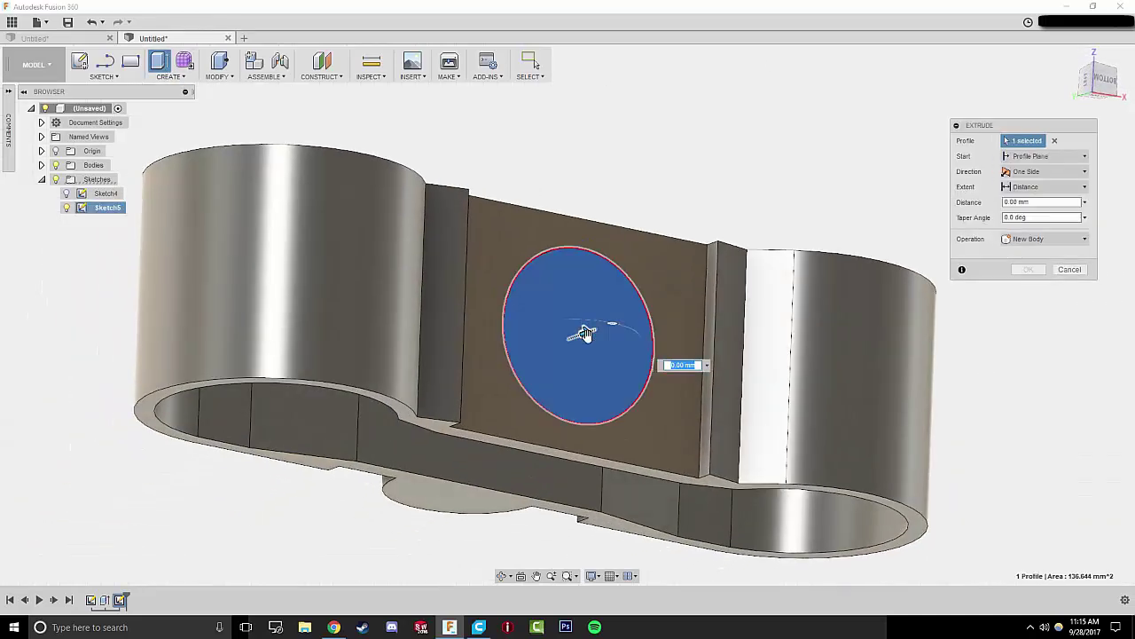
pyautogui.moveTo(586, 332); pyautogui.dragTo(482, 369)
pyautogui.click(1028, 285)
pyautogui.keyDown('shift'); pyautogui.moveTo(778, 236); pyautogui.dragTo(669, 291, button='middle'); pyautogui.keyUp('shift')
pyautogui.scroll(-2, 669, 290)
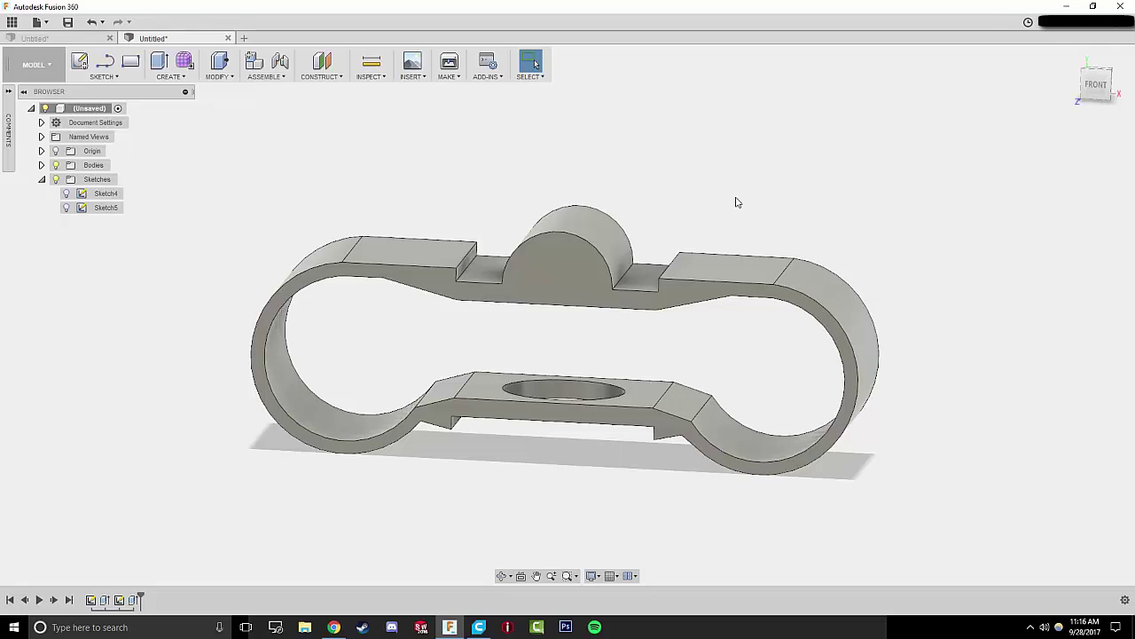
pyautogui.keyDown('shift'); pyautogui.moveTo(736, 202); pyautogui.dragTo(733, 230, button='middle'); pyautogui.keyUp('shift')
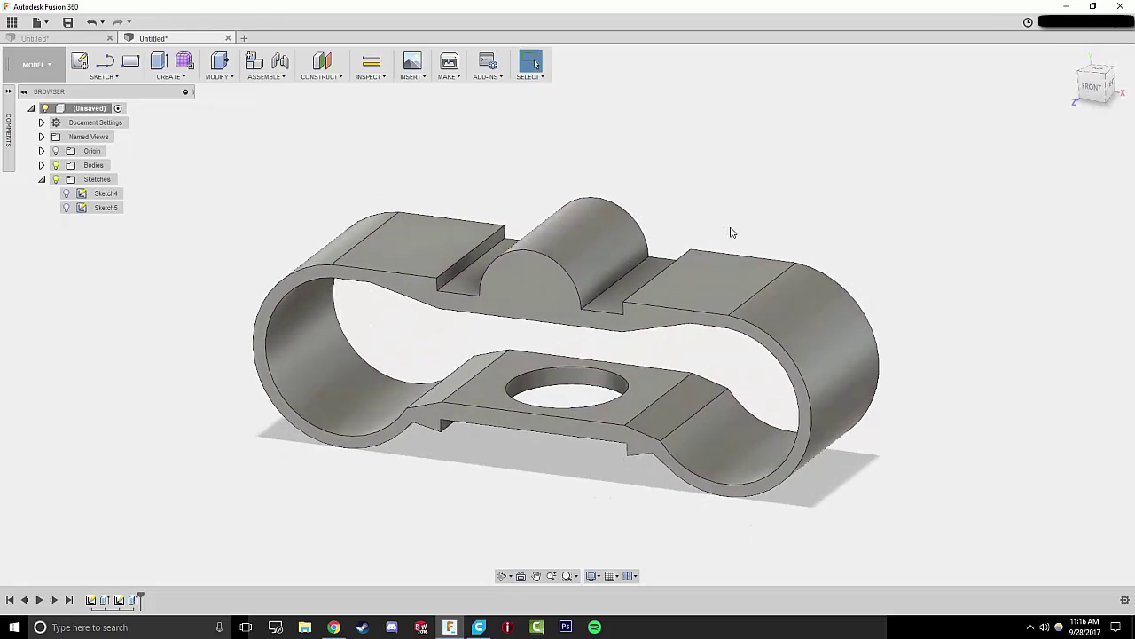
# Export the body for 3D printing at High refinement without the print utility, saving it to the Desktop as the STL file test
pyautogui.click(449, 62)
pyautogui.click(1034, 232)
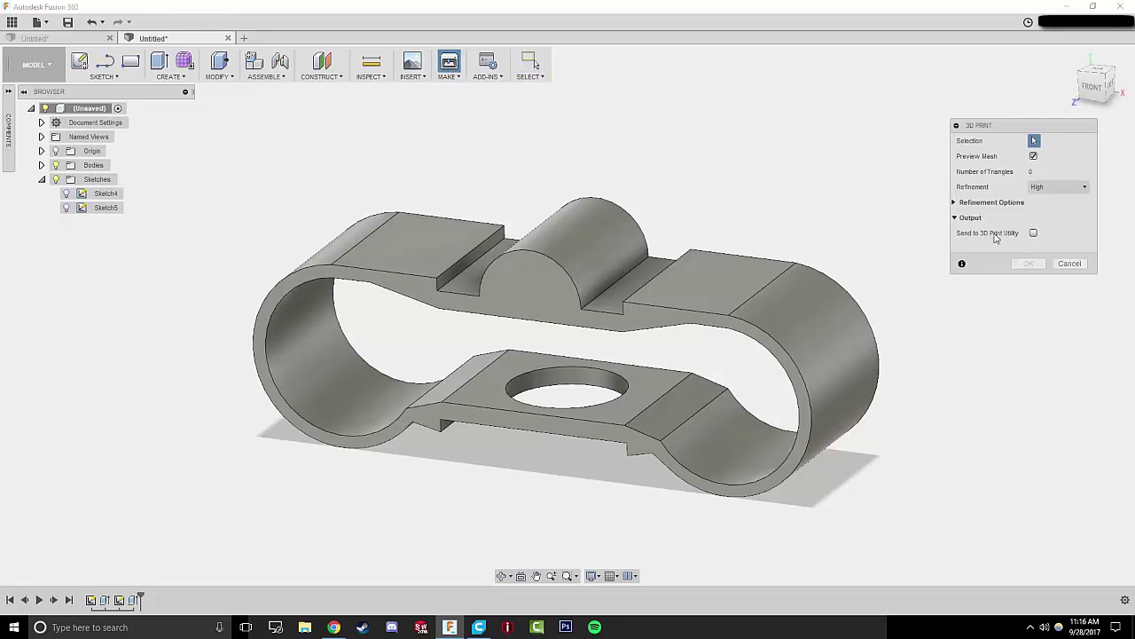
pyautogui.click(725, 281)
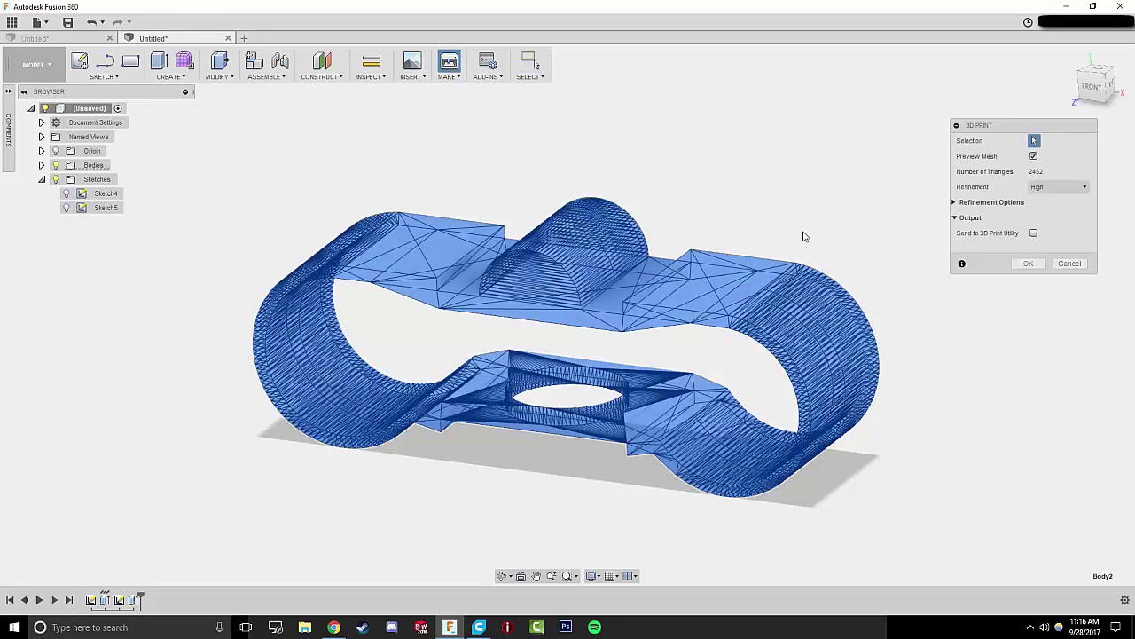
pyautogui.click(1028, 263)
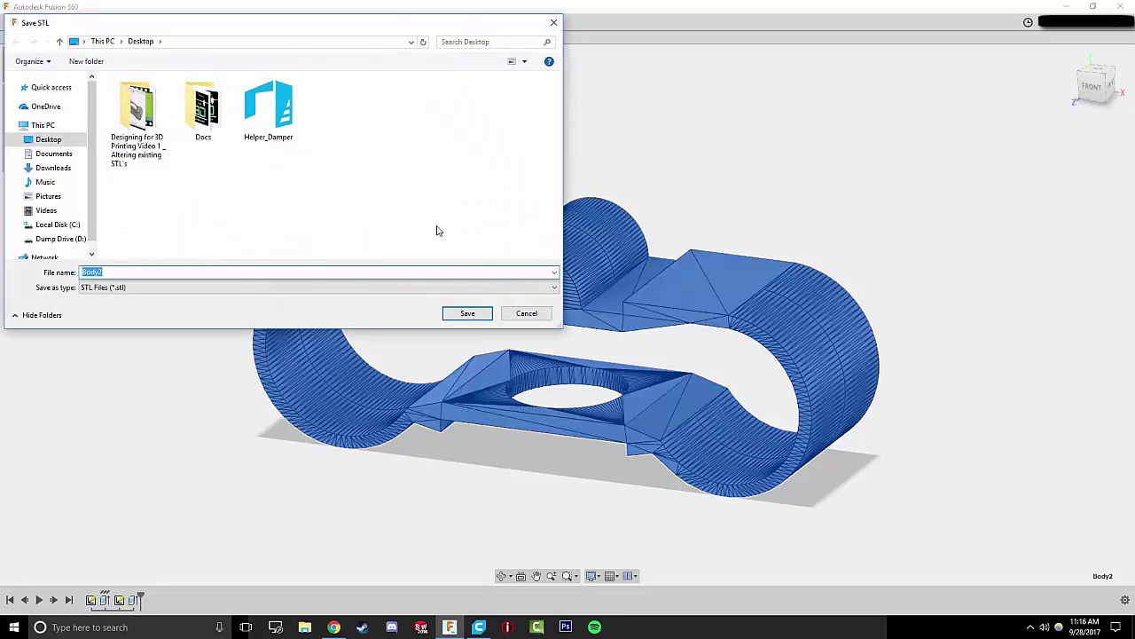
pyautogui.write('hd')
pyautogui.press('Return')
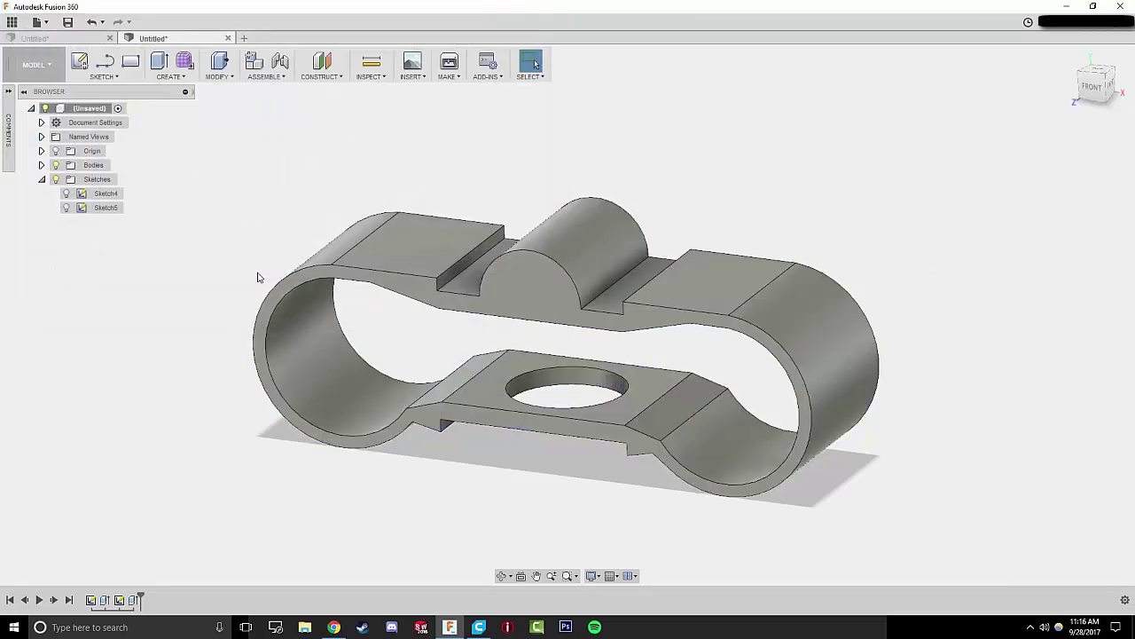
# Switch to Cura, load the test STL from the Desktop and view the part up close on the build plate
pyautogui.click(479, 627)
pyautogui.click(15, 78)
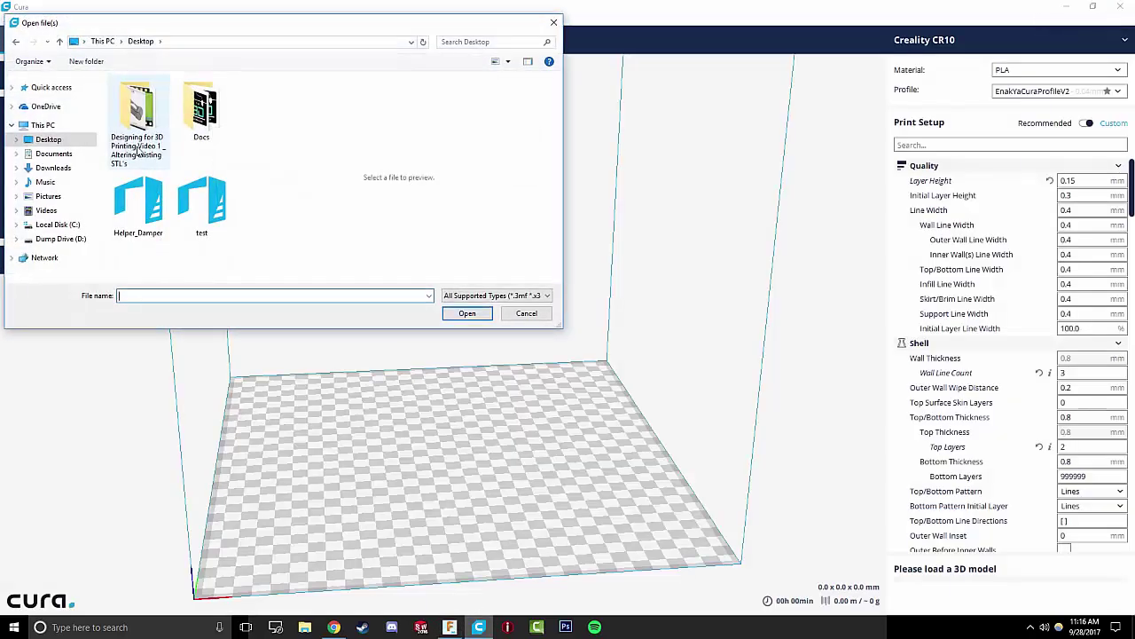
pyautogui.doubleClick(207, 204)
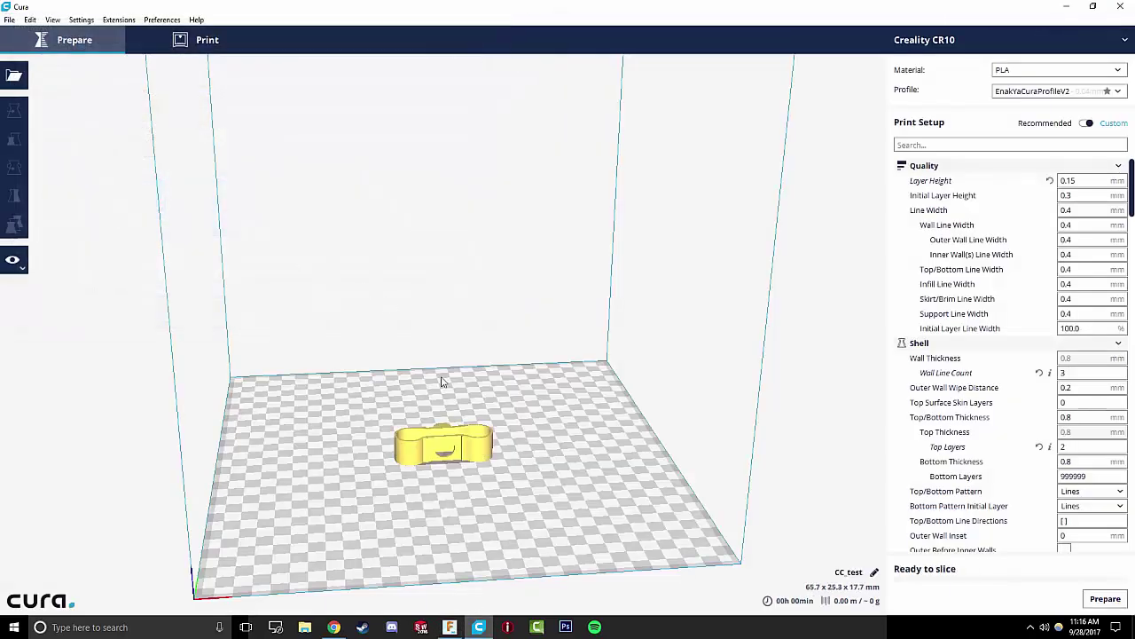
pyautogui.moveTo(446, 324); pyautogui.dragTo(504, 362, button='right')
pyautogui.scroll(-3, 434, 385)
pyautogui.scroll(5, 432, 399)
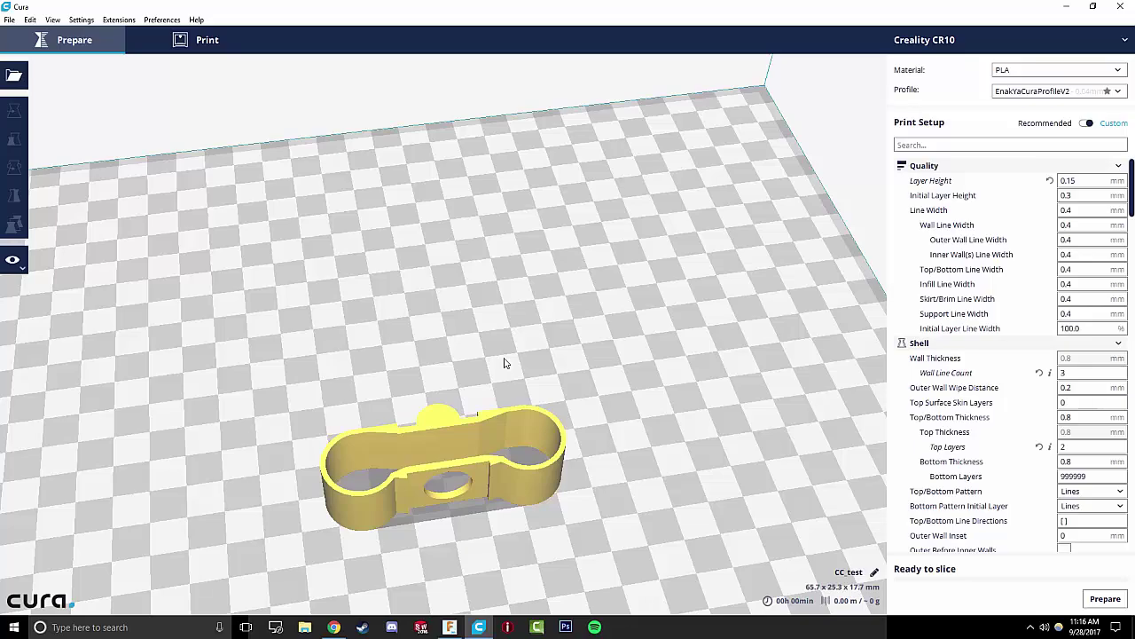